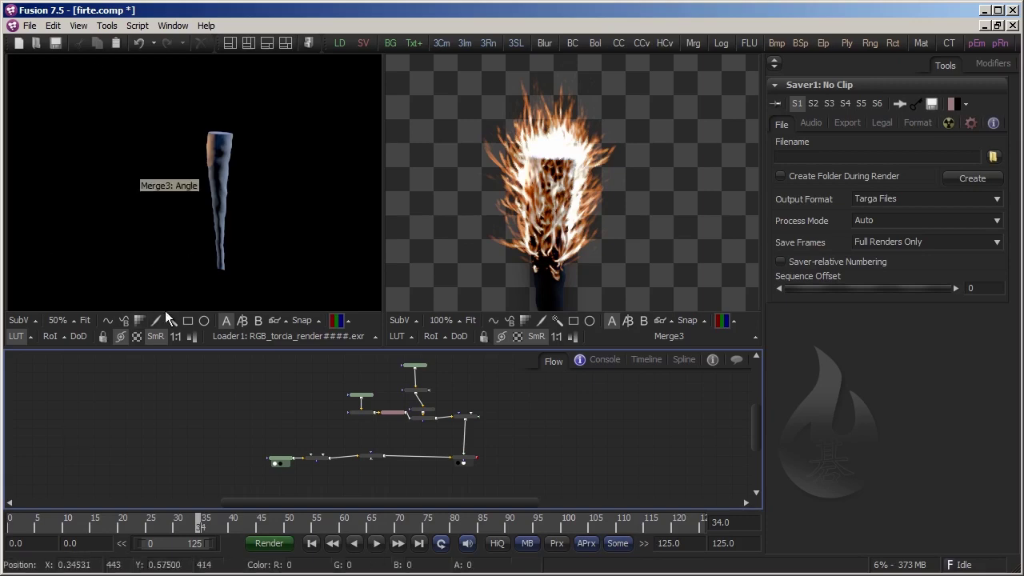
Step back to frame 29 and restore the two side-by-side viewers
{"action": "mouse_move", "coordinate": [200, 237]}
{"action": "left_mouse_down"}
{"action": "mouse_move", "coordinate": [219, 240]}
{"action": "mouse_move", "coordinate": [188, 239]}
{"action": "left_mouse_up"}
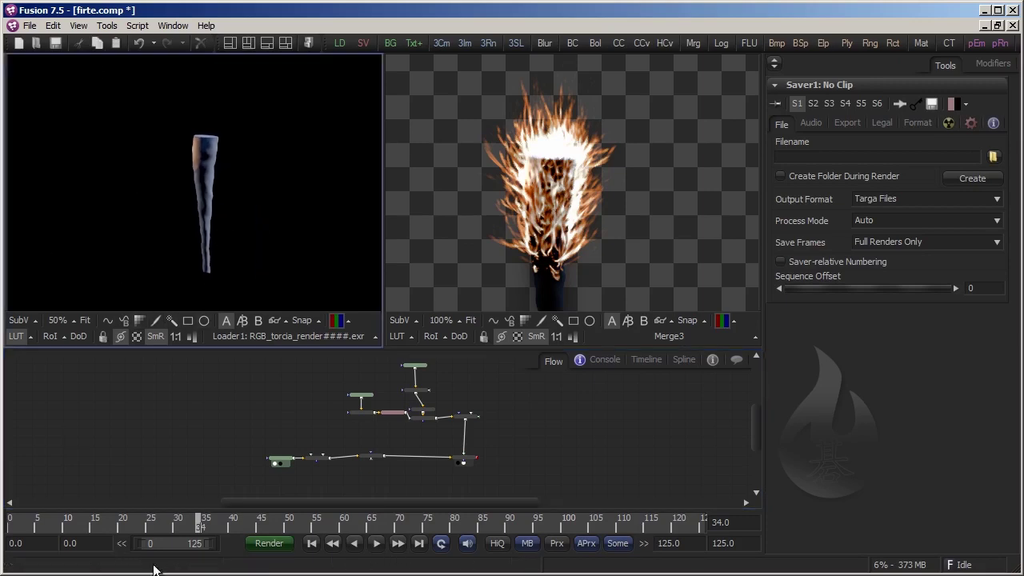
{"action": "key", "text": "Left"}
{"action": "key", "text": "Left"}
{"action": "key", "text": "Left"}
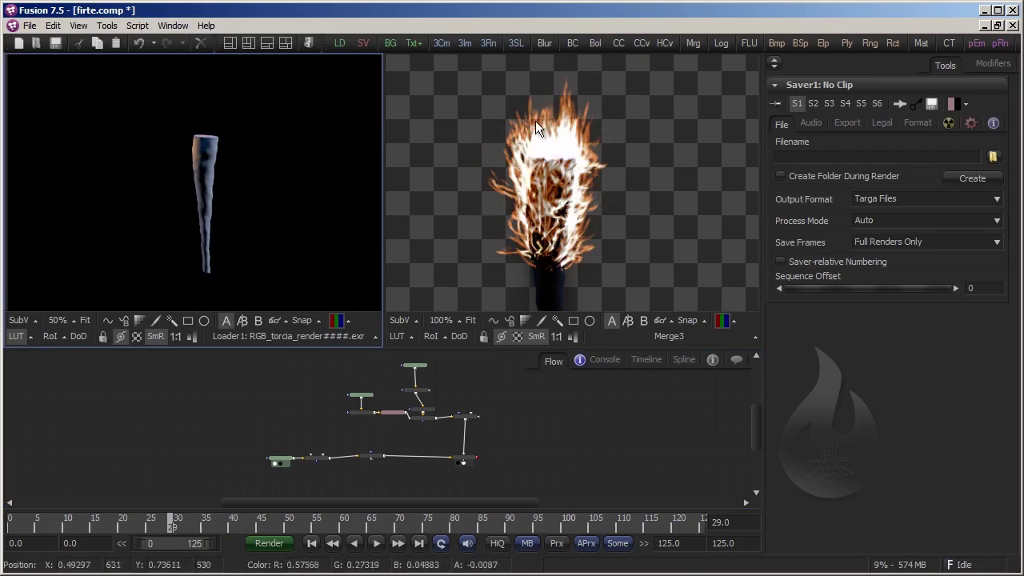
{"action": "left_click", "coordinate": [230, 43]}
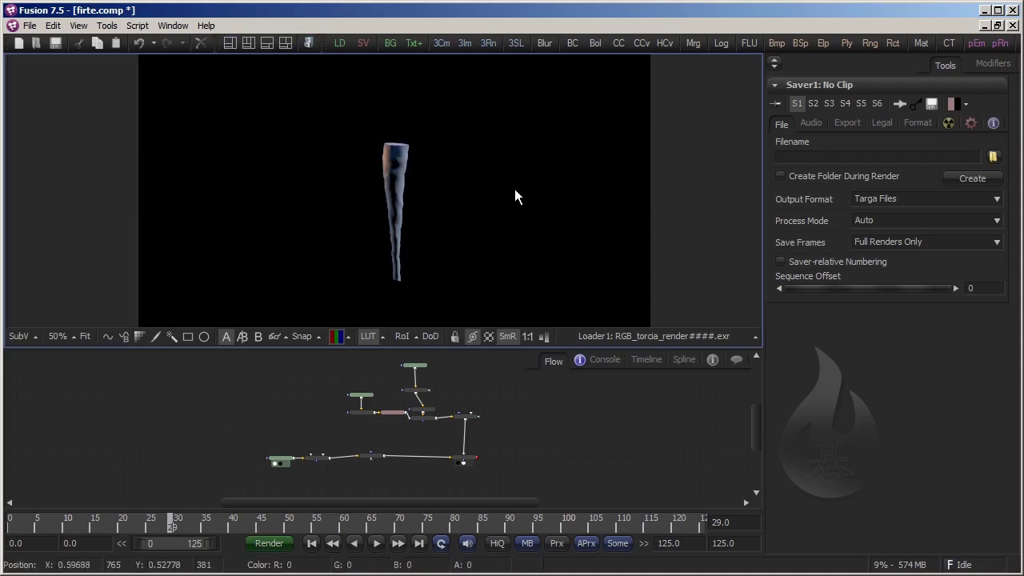
{"action": "left_click", "coordinate": [256, 41]}
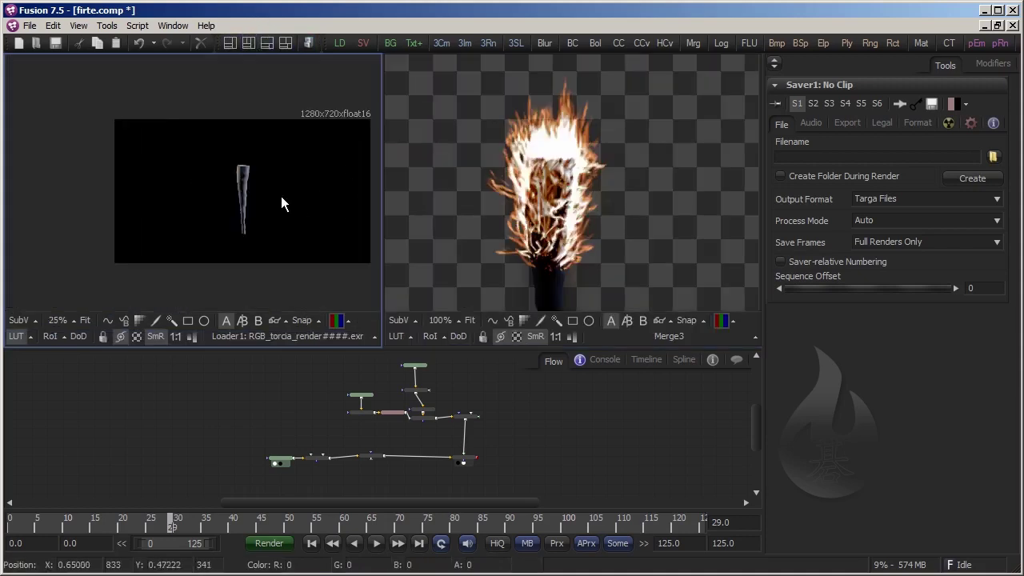
Zoom both viewers to 50% to compare the torch render with the Merge3 composite
{"action": "scroll", "coordinate": [280, 196], "scroll_direction": "up", "scroll_amount": 1}
{"action": "scroll", "coordinate": [501, 188], "scroll_direction": "down", "scroll_amount": 3}
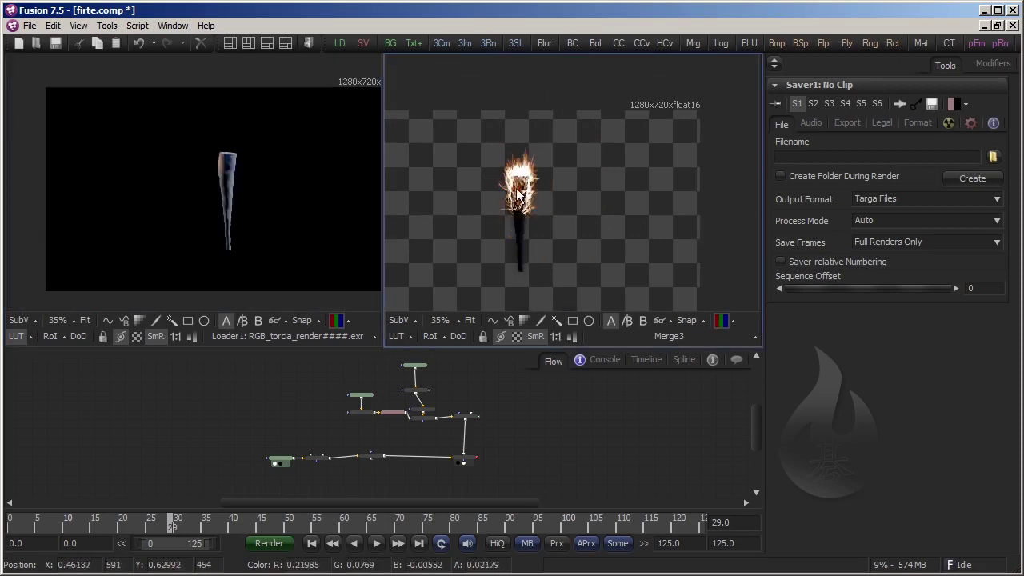
{"action": "scroll", "coordinate": [597, 201], "scroll_direction": "down", "scroll_amount": 1}
{"action": "scroll", "coordinate": [488, 198], "scroll_direction": "up", "scroll_amount": 1}
{"action": "scroll", "coordinate": [490, 198], "scroll_direction": "up", "scroll_amount": 1}
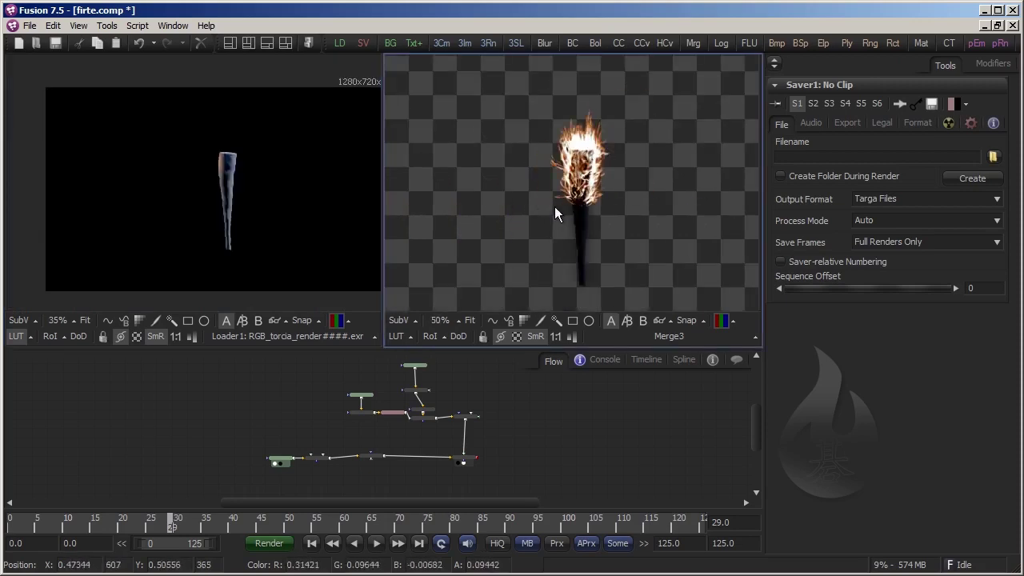
{"action": "scroll", "coordinate": [96, 198], "scroll_direction": "down", "scroll_amount": 1}
{"action": "scroll", "coordinate": [123, 197], "scroll_direction": "up", "scroll_amount": 2}
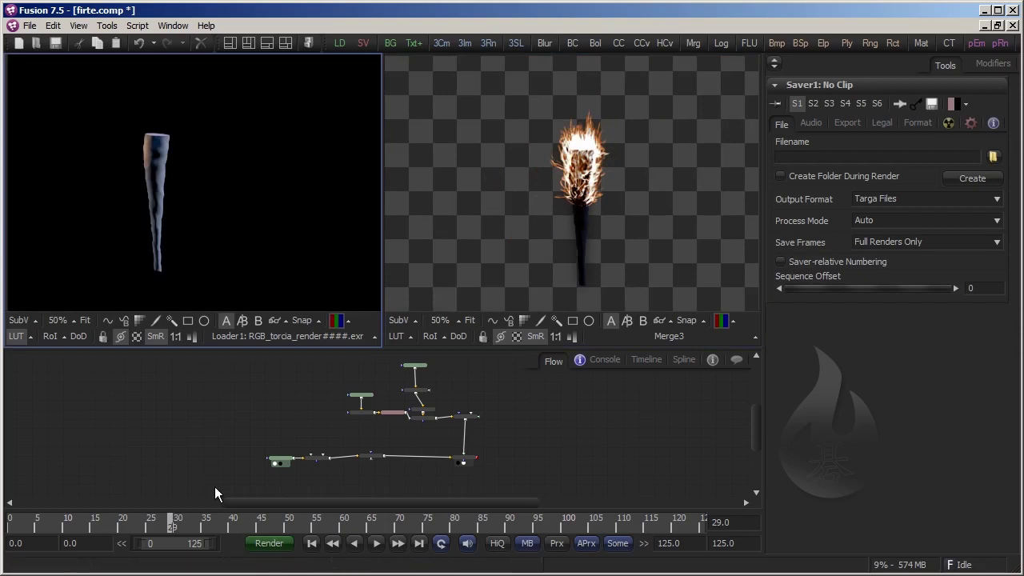
Show the raw fire render Loader in the right viewer
{"action": "left_click", "coordinate": [292, 470]}
{"action": "scroll", "coordinate": [283, 474], "scroll_direction": "up", "scroll_amount": 3}
{"action": "scroll", "coordinate": [165, 456], "scroll_direction": "down", "scroll_amount": 1}
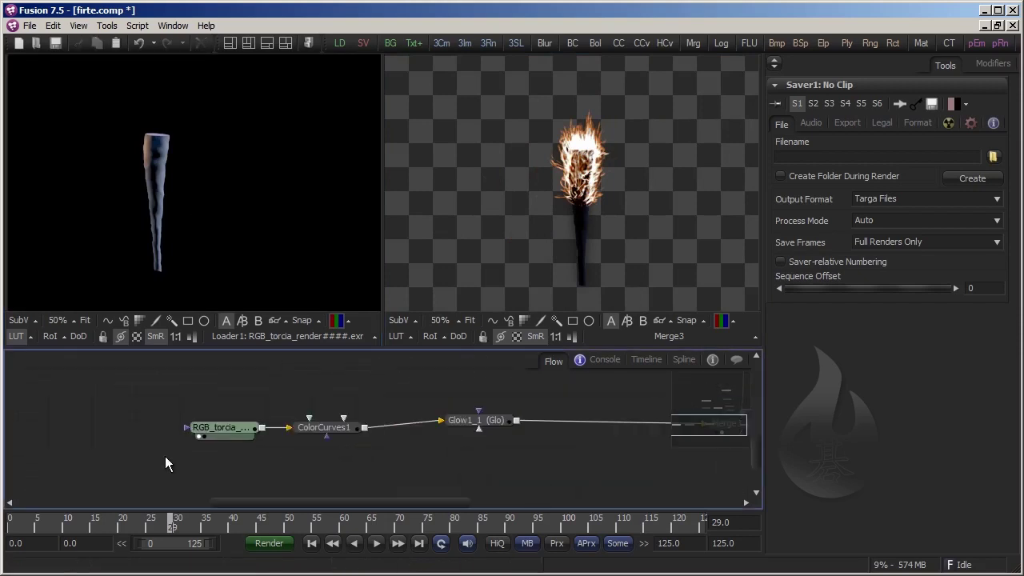
{"action": "scroll", "coordinate": [209, 435], "scroll_direction": "up", "scroll_amount": 1}
{"action": "left_click", "coordinate": [209, 436]}
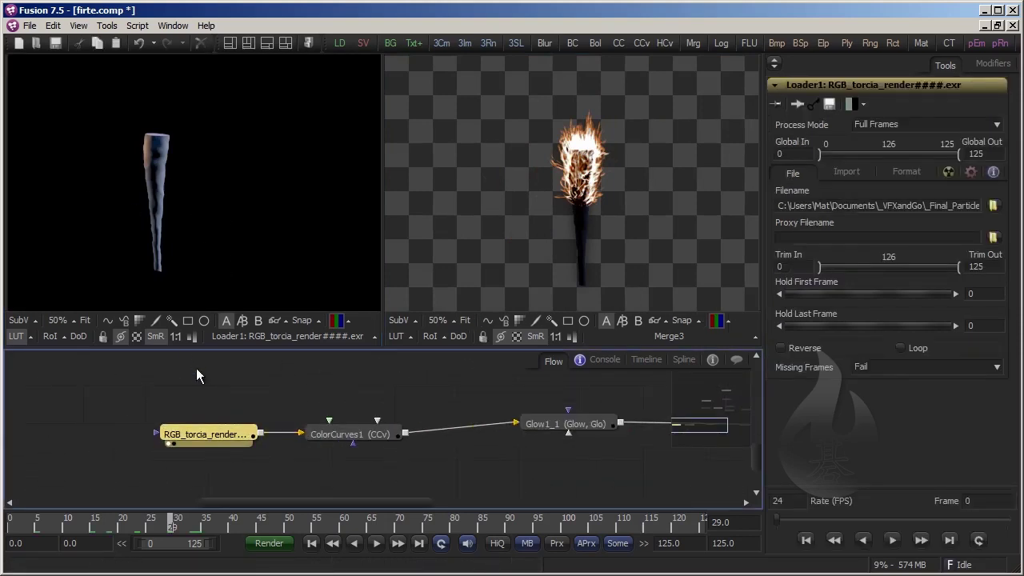
{"action": "scroll", "coordinate": [132, 396], "scroll_direction": "down", "scroll_amount": 2}
{"action": "left_click_drag", "start_coordinate": [283, 429], "coordinate": [271, 387]}
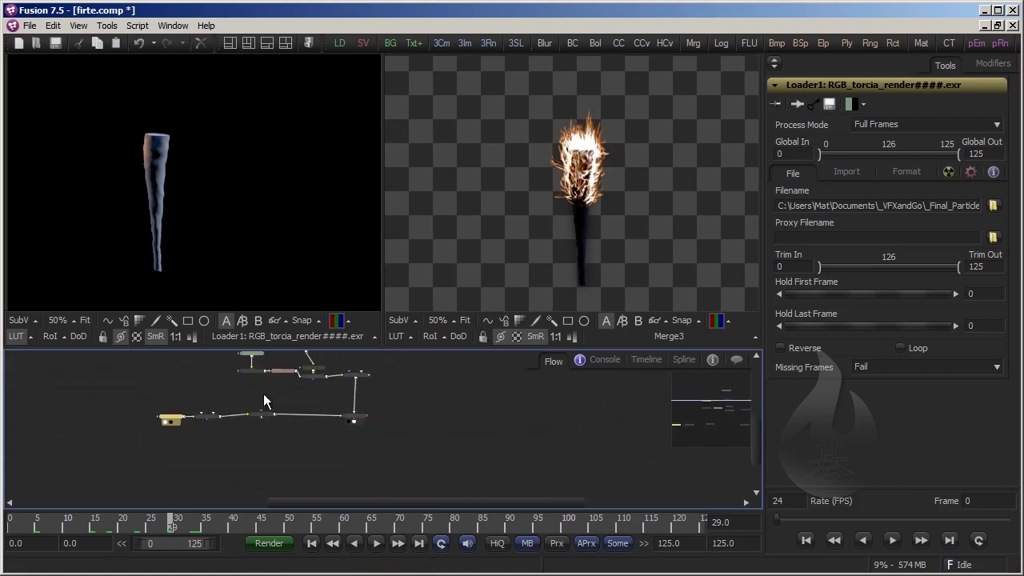
{"action": "scroll", "coordinate": [281, 437], "scroll_direction": "up", "scroll_amount": 3}
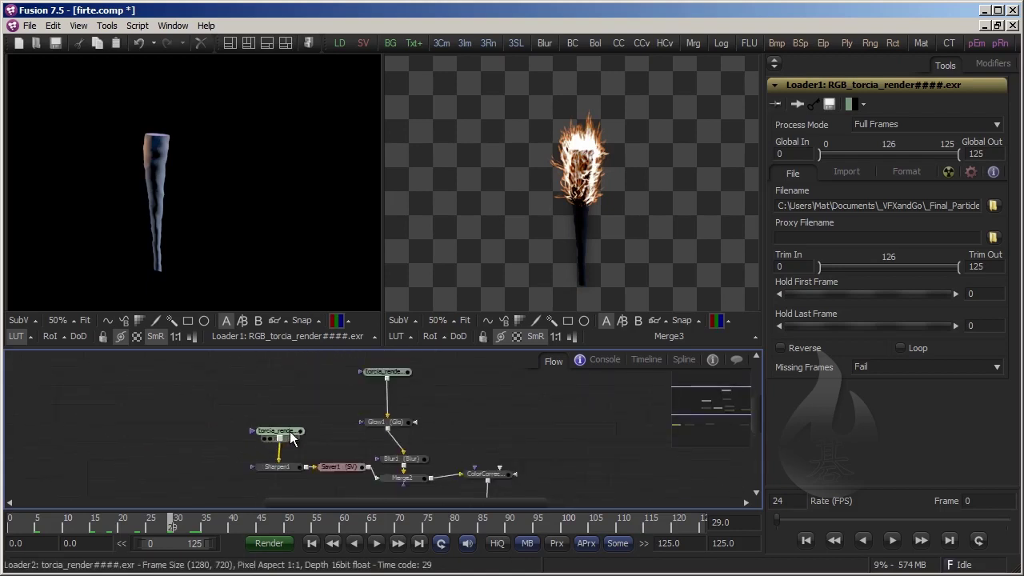
{"action": "left_click_drag", "start_coordinate": [281, 437], "coordinate": [556, 227]}
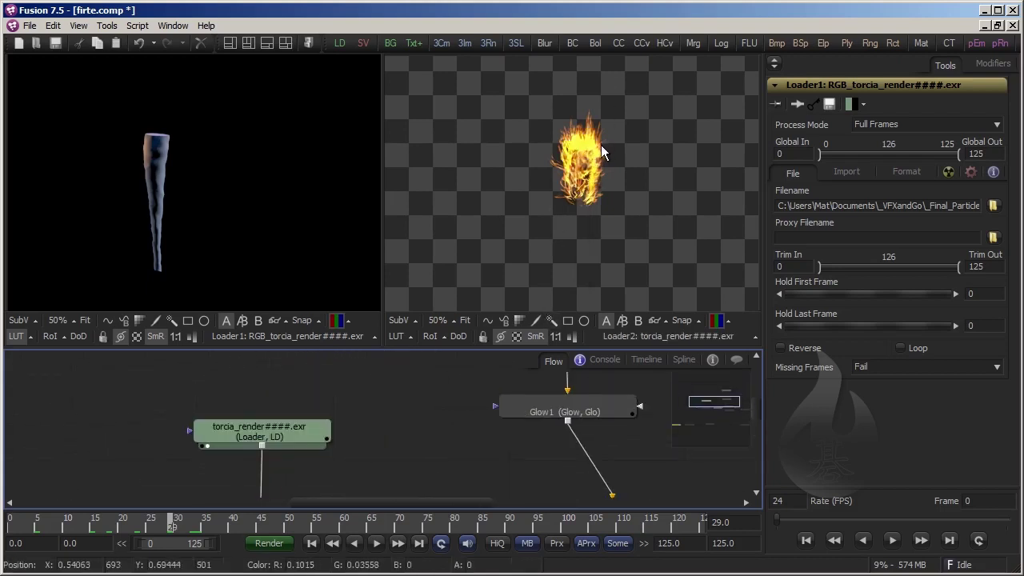
Show Sharpen1 (Amount 3.81, Blend 0.476) in the right viewer and select its node
{"action": "scroll", "coordinate": [603, 166], "scroll_direction": "up", "scroll_amount": 5}
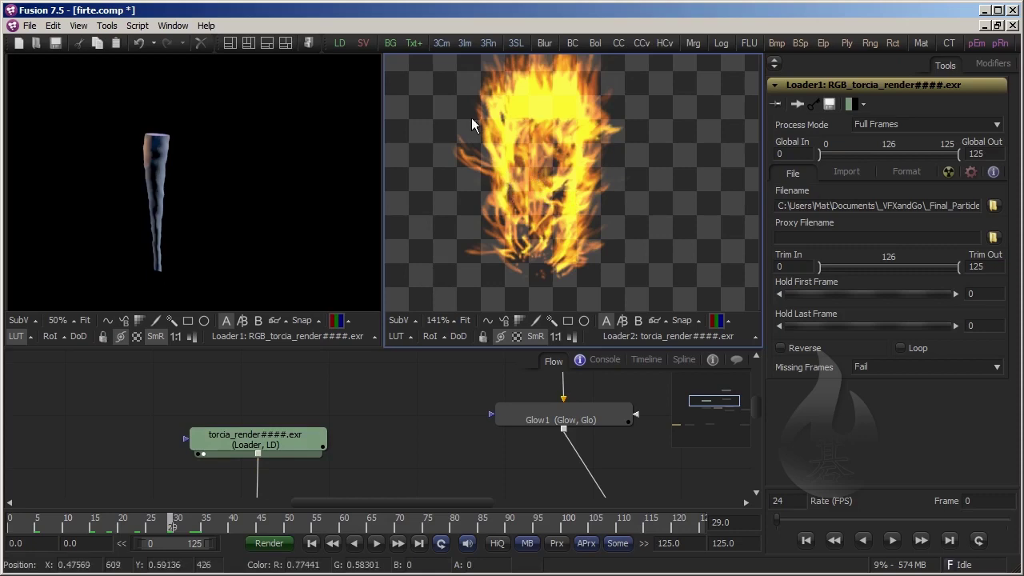
{"action": "scroll", "coordinate": [512, 222], "scroll_direction": "down", "scroll_amount": 2}
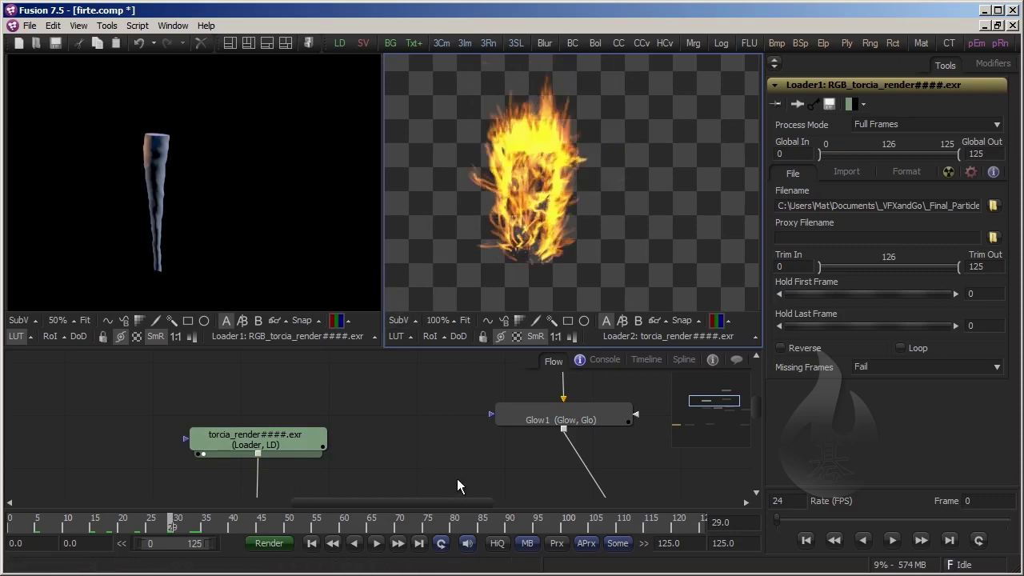
{"action": "left_click_drag", "start_coordinate": [382, 445], "coordinate": [375, 362]}
{"action": "left_click_drag", "start_coordinate": [245, 458], "coordinate": [593, 201]}
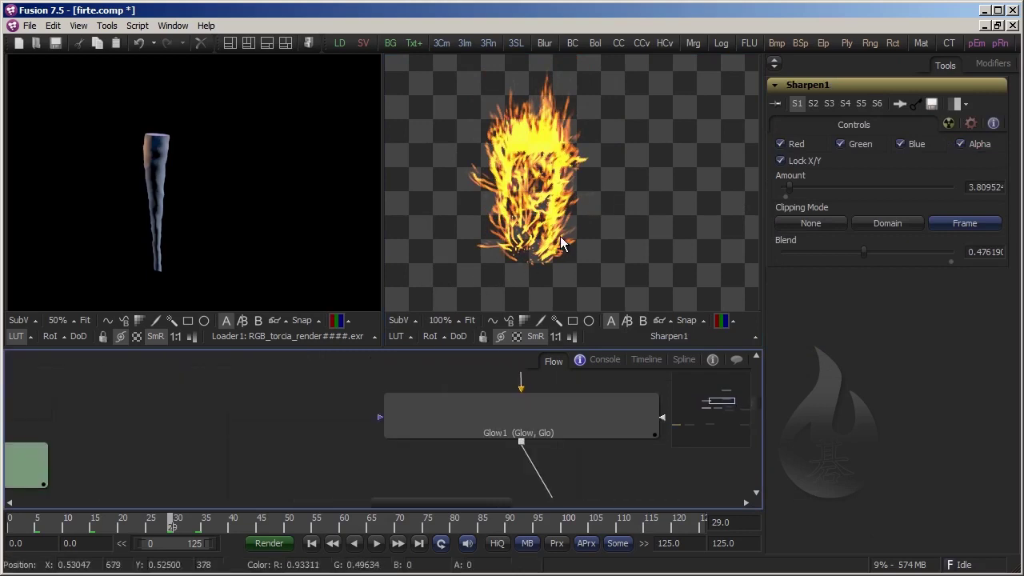
{"action": "scroll", "coordinate": [511, 192], "scroll_direction": "up", "scroll_amount": 2}
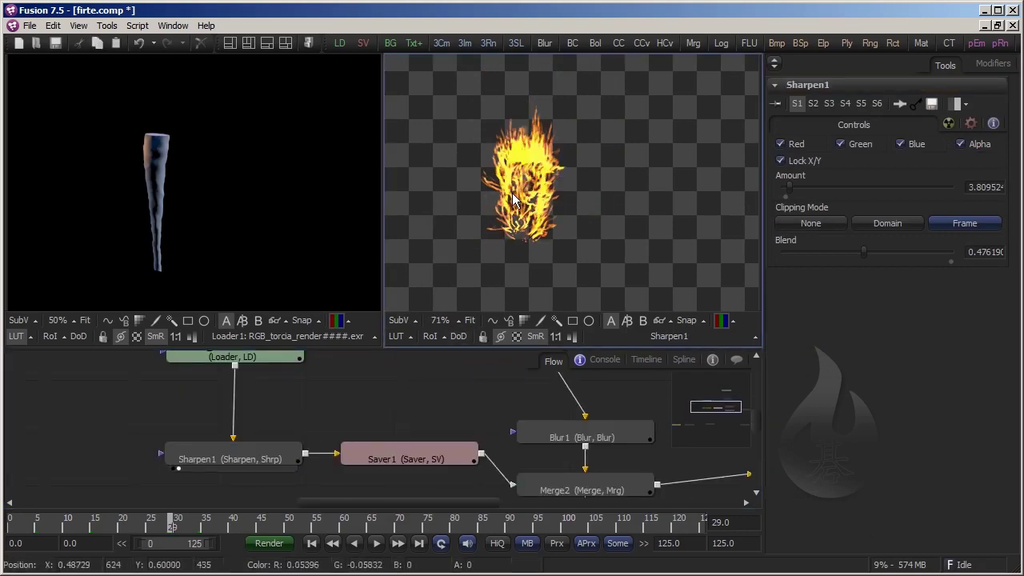
{"action": "scroll", "coordinate": [509, 187], "scroll_direction": "up", "scroll_amount": 3}
{"action": "scroll", "coordinate": [509, 187], "scroll_direction": "down", "scroll_amount": 3}
{"action": "scroll", "coordinate": [479, 185], "scroll_direction": "down", "scroll_amount": 2}
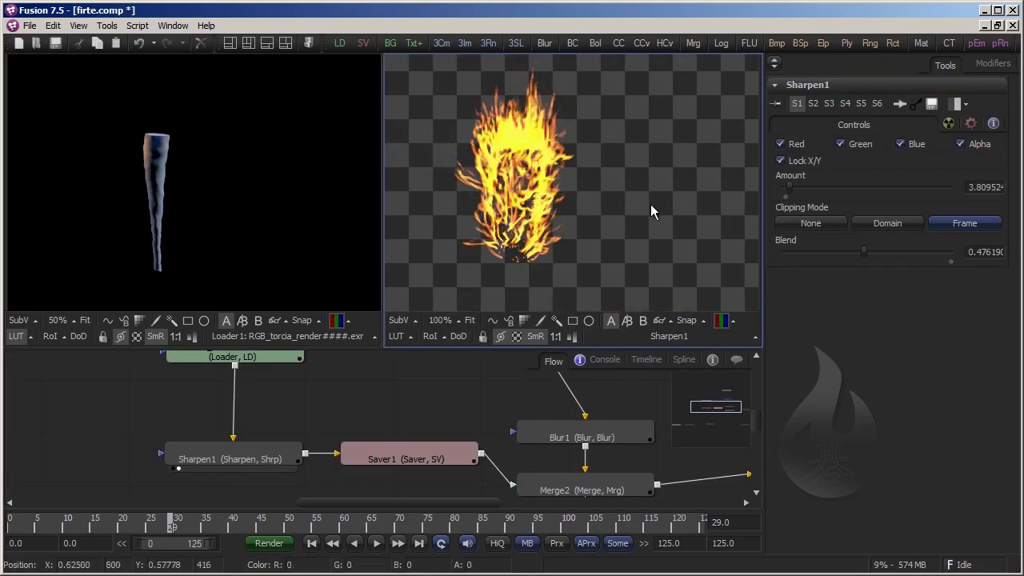
{"action": "left_click", "coordinate": [225, 460]}
{"action": "scroll", "coordinate": [359, 415], "scroll_direction": "down", "scroll_amount": 3}
{"action": "scroll", "coordinate": [382, 477], "scroll_direction": "up", "scroll_amount": 3}
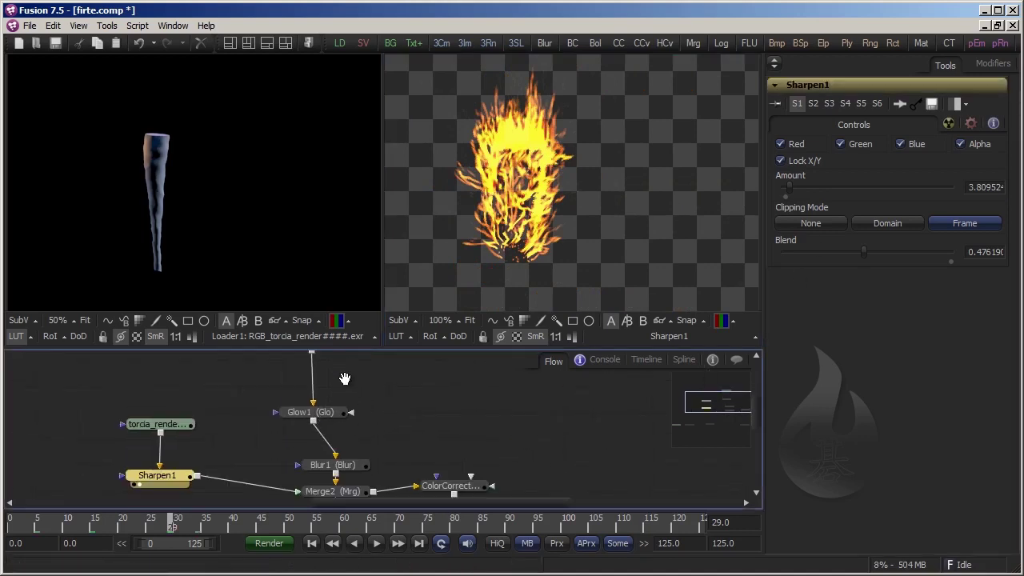
{"action": "scroll", "coordinate": [382, 478], "scroll_direction": "up", "scroll_amount": 2}
View the raw fire, then the Blur1 glow layer, in the left viewer
{"action": "left_click_drag", "start_coordinate": [316, 401], "coordinate": [225, 172]}
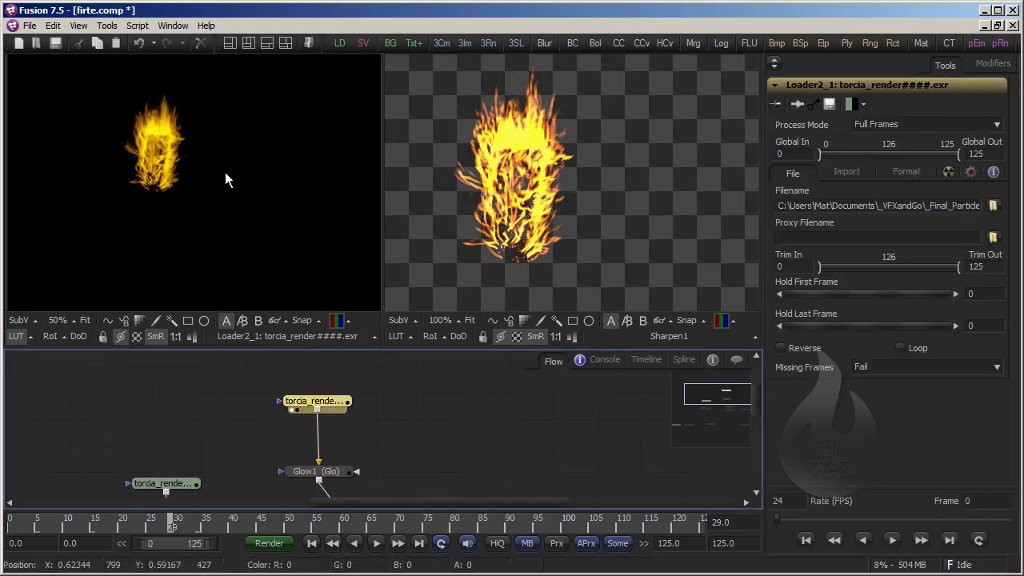
{"action": "left_click_drag", "start_coordinate": [456, 420], "coordinate": [468, 409]}
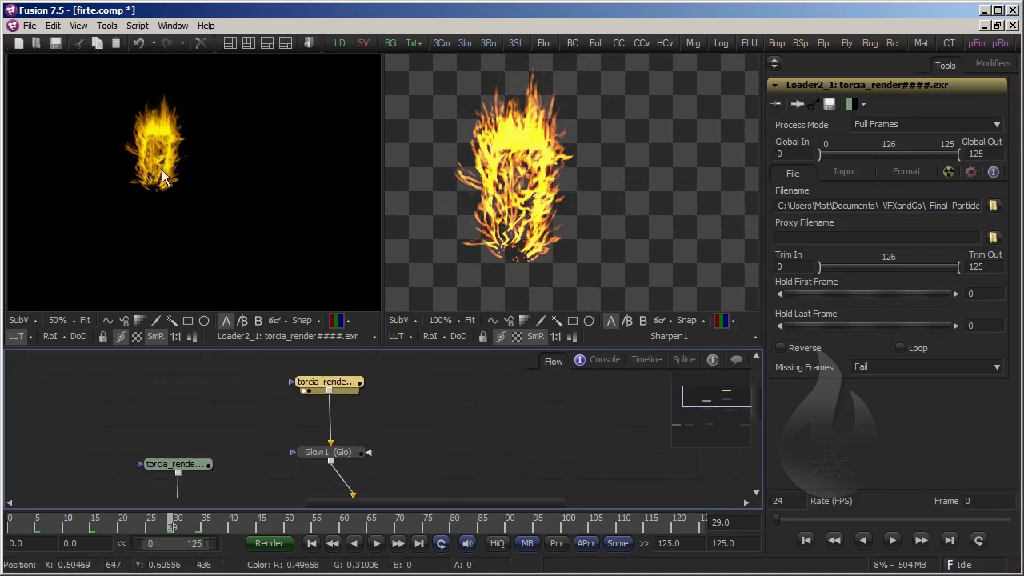
{"action": "scroll", "coordinate": [139, 139], "scroll_direction": "up", "scroll_amount": 5}
{"action": "scroll", "coordinate": [140, 138], "scroll_direction": "down", "scroll_amount": 3}
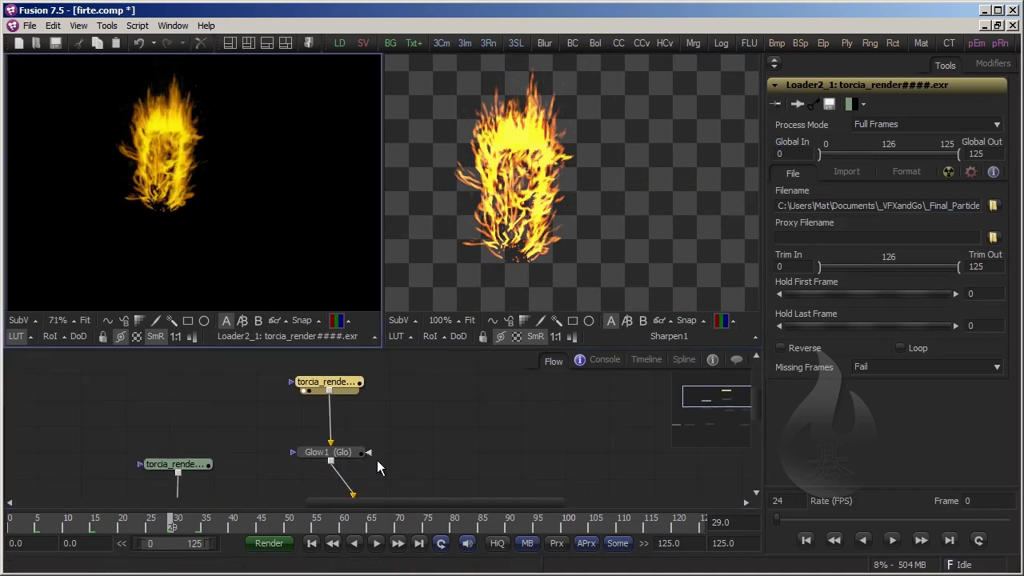
{"action": "left_click", "coordinate": [337, 460]}
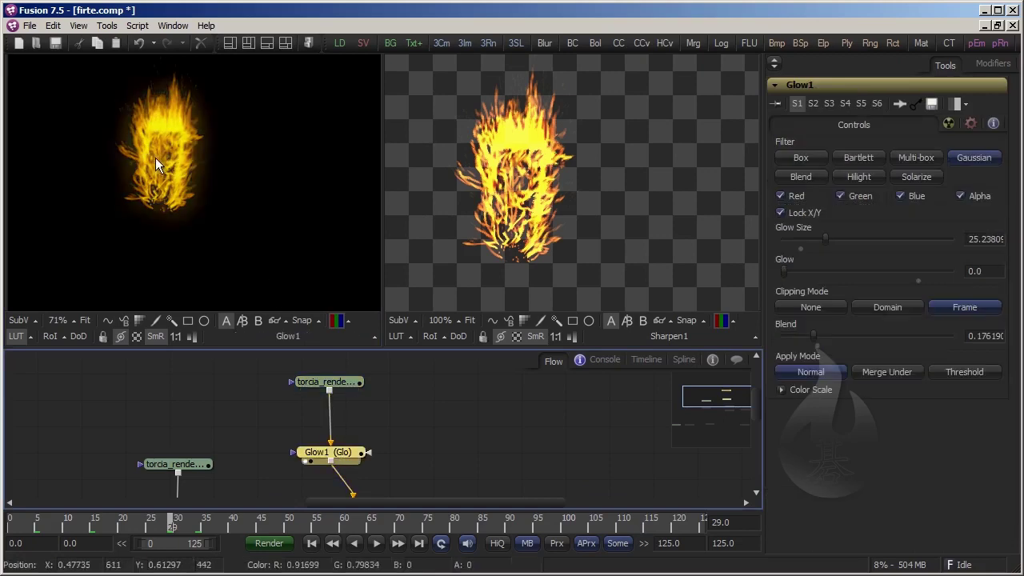
{"action": "scroll", "coordinate": [537, 493], "scroll_direction": "down", "scroll_amount": 3}
{"action": "left_click_drag", "start_coordinate": [336, 412], "coordinate": [288, 237]}
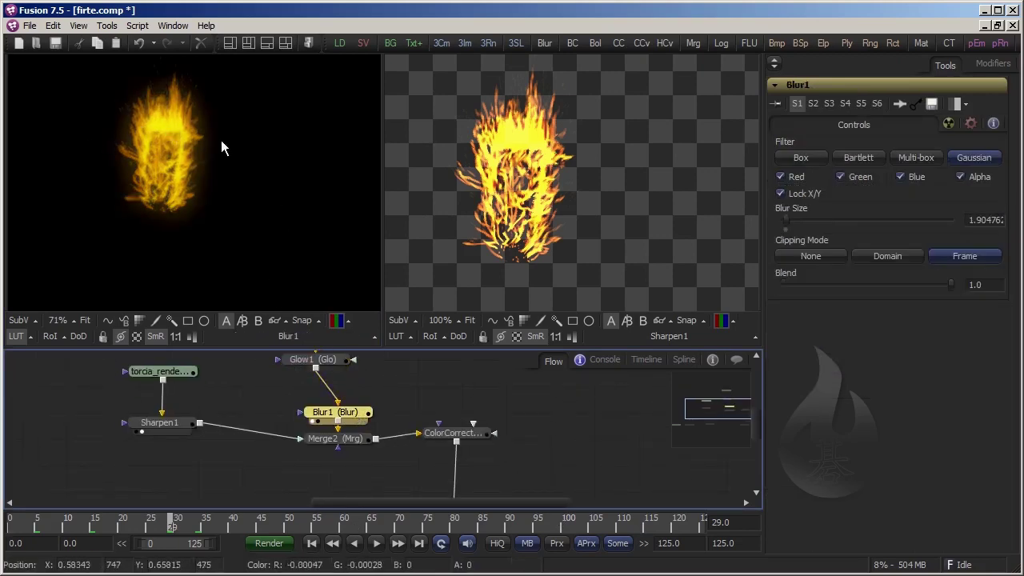
Select Merge2 and show it over black instead of the checkerboard
{"action": "left_click", "coordinate": [335, 438]}
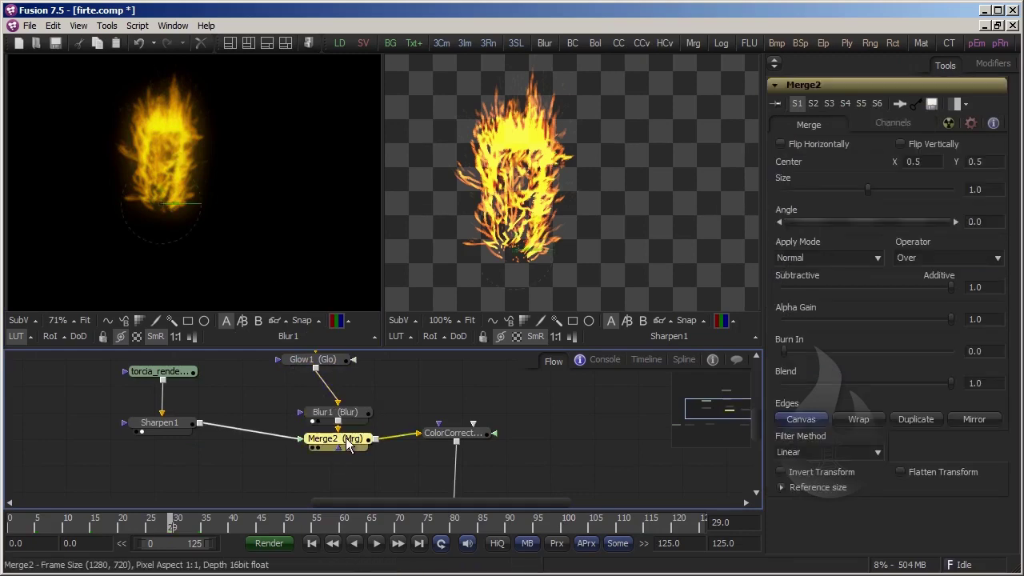
{"action": "left_click_drag", "start_coordinate": [174, 428], "coordinate": [160, 445]}
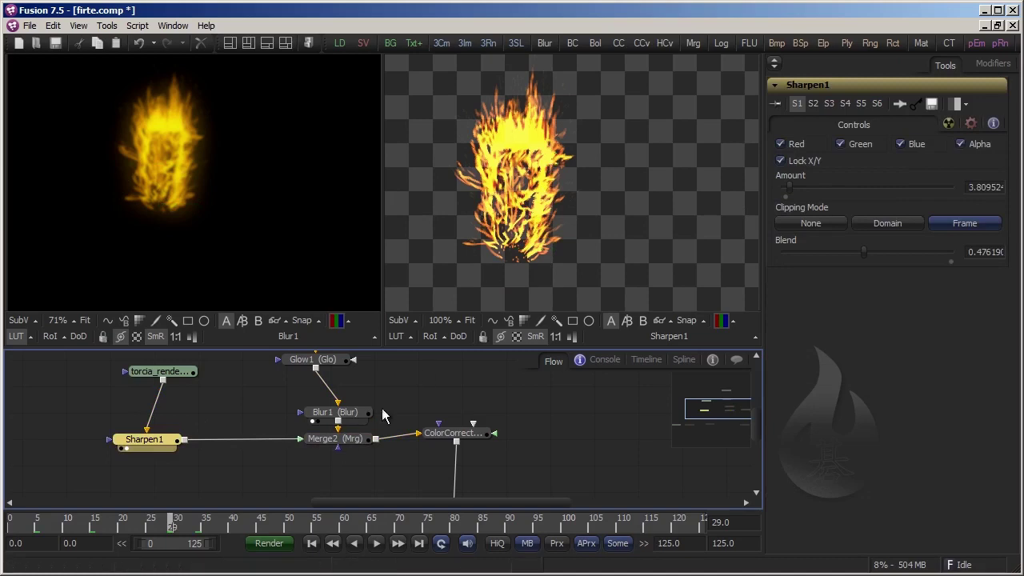
{"action": "left_click_drag", "start_coordinate": [349, 448], "coordinate": [328, 461]}
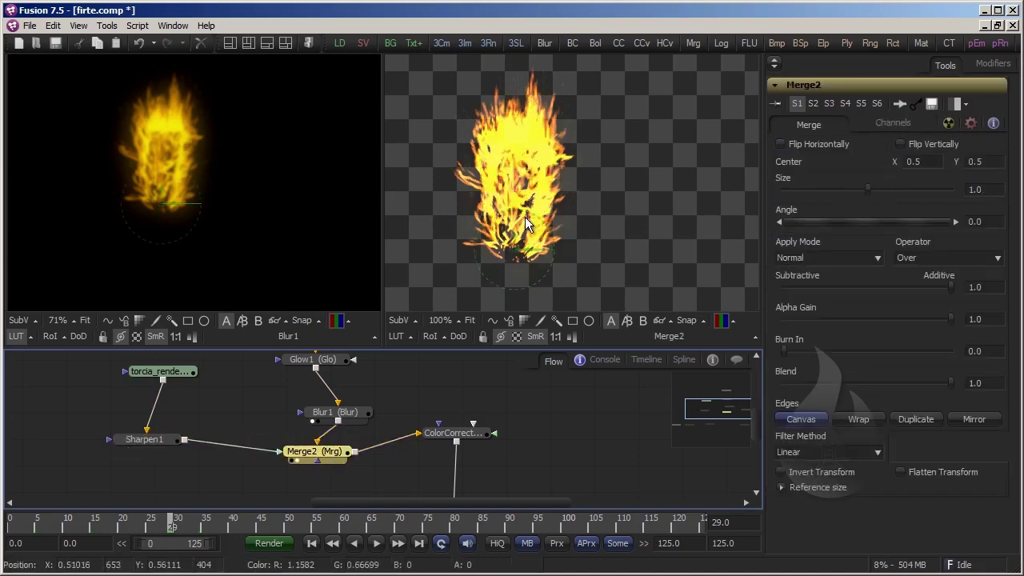
{"action": "scroll", "coordinate": [517, 160], "scroll_direction": "up", "scroll_amount": 1}
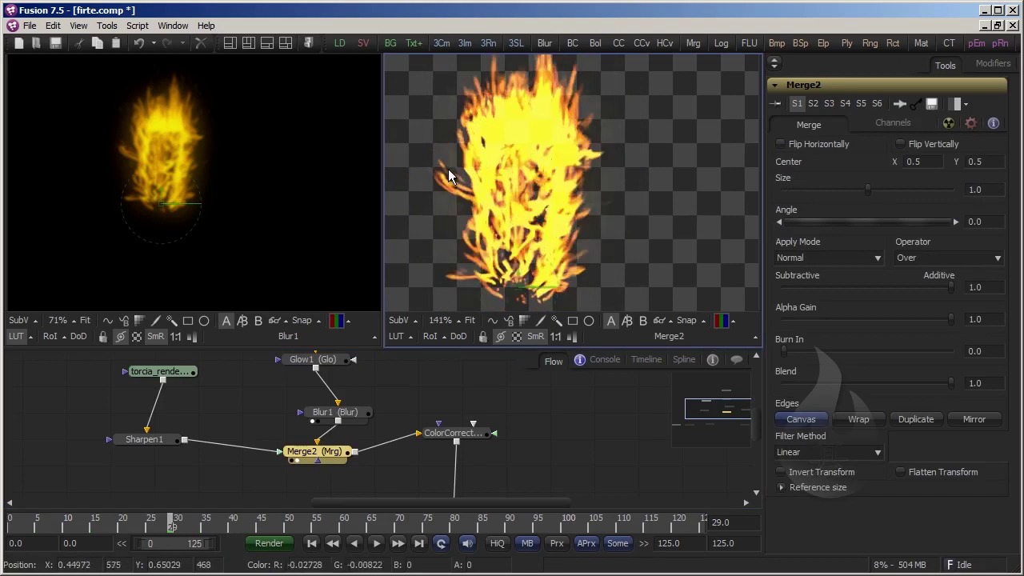
{"action": "left_click", "coordinate": [514, 337]}
{"action": "scroll", "coordinate": [591, 232], "scroll_direction": "down", "scroll_amount": 1}
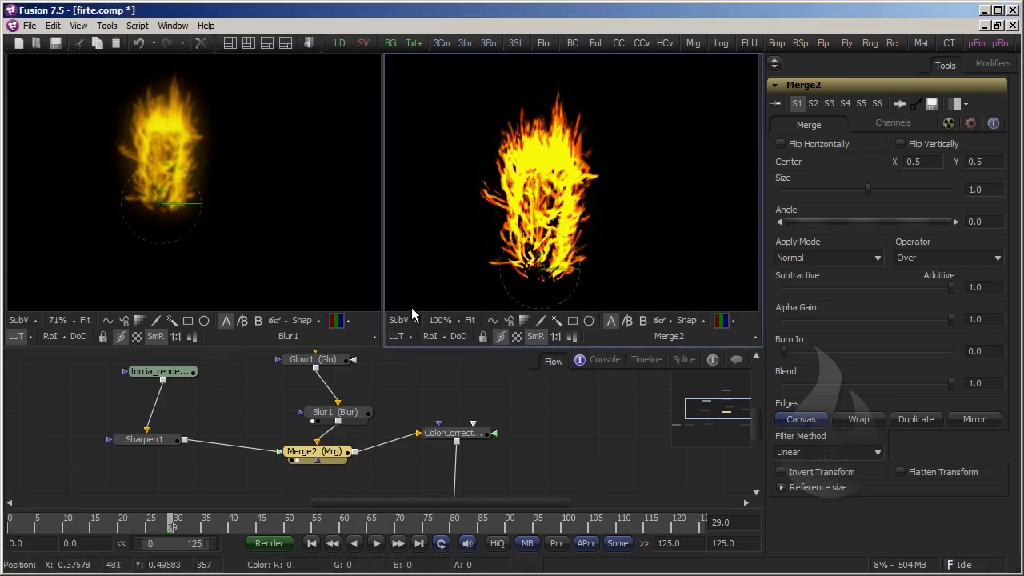
{"action": "left_click_drag", "start_coordinate": [554, 467], "coordinate": [448, 413]}
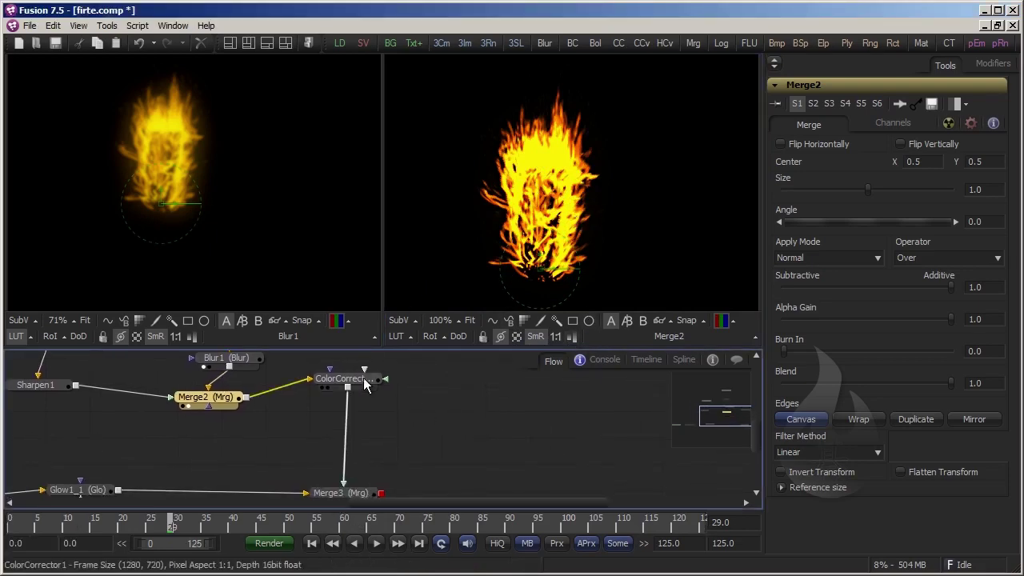
View ColorCorrector1's whiter fire in the left viewer
{"action": "left_click_drag", "start_coordinate": [370, 379], "coordinate": [428, 406]}
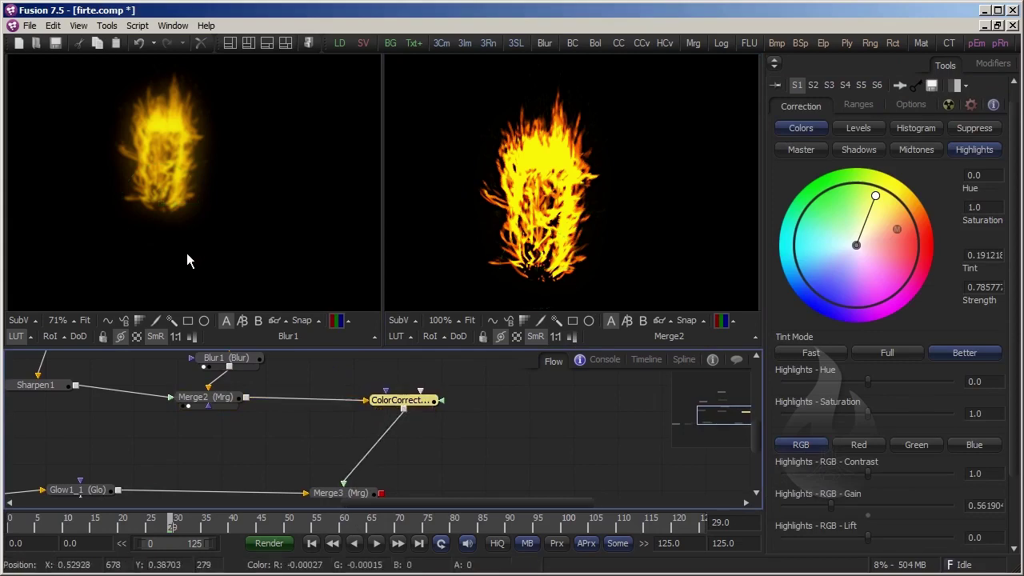
{"action": "key", "text": "1"}
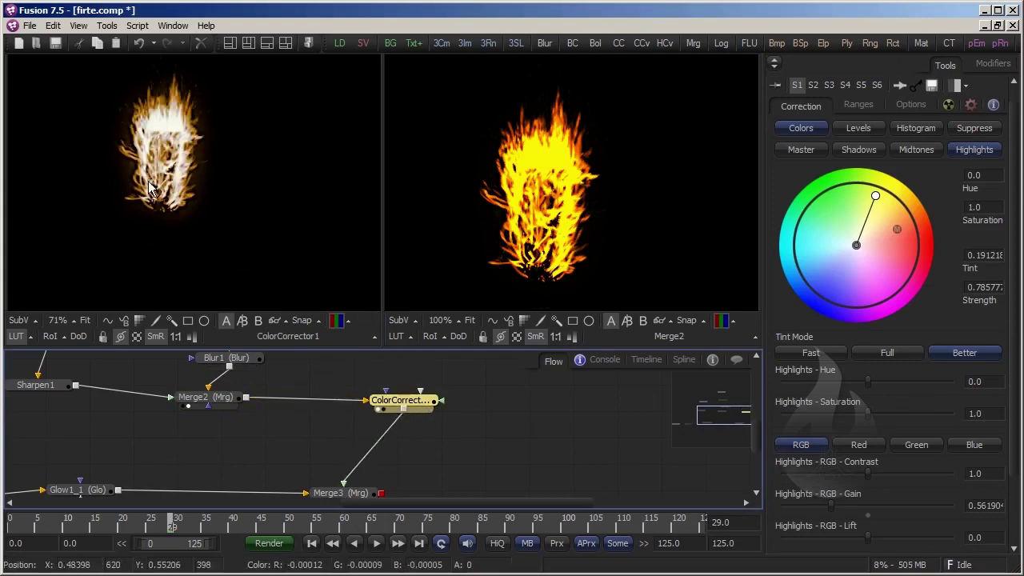
{"action": "scroll", "coordinate": [321, 386], "scroll_direction": "down", "scroll_amount": 3}
{"action": "scroll", "coordinate": [322, 387], "scroll_direction": "up", "scroll_amount": 3}
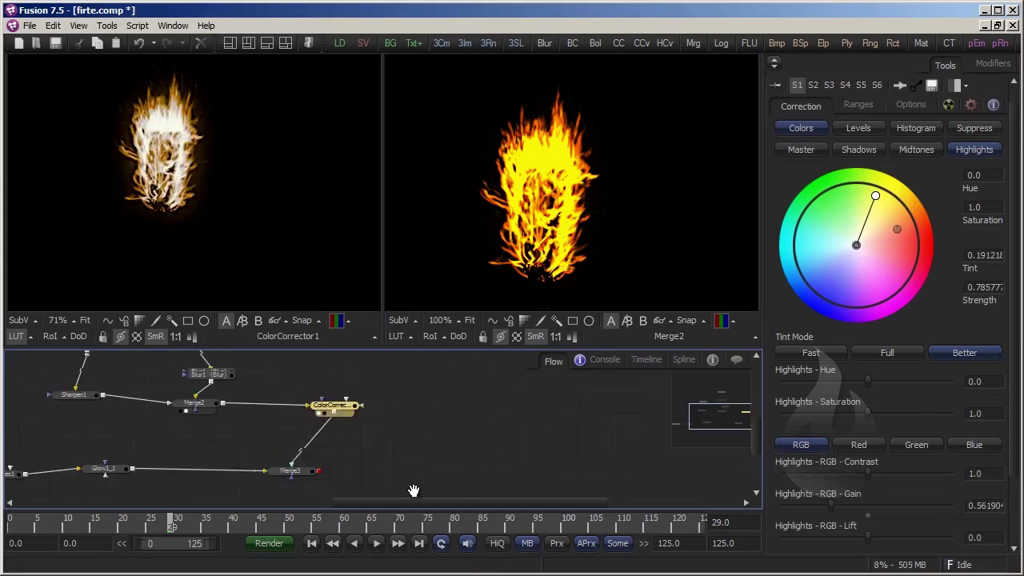
{"action": "scroll", "coordinate": [137, 133], "scroll_direction": "up", "scroll_amount": 3}
{"action": "scroll", "coordinate": [137, 133], "scroll_direction": "down", "scroll_amount": 1}
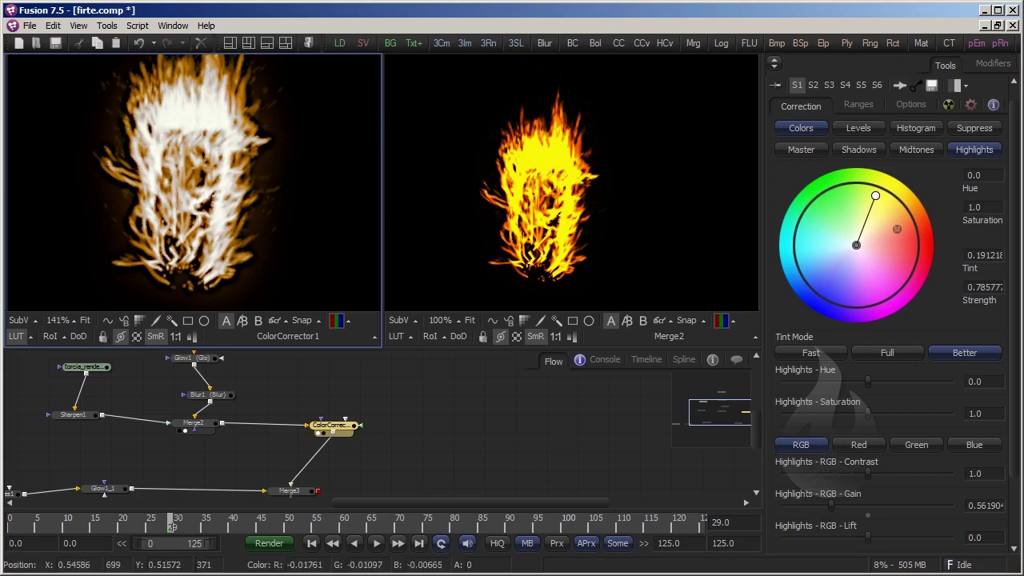
Try a new Highlights tint on ColorCorrector1, undo it, and bring up the add-tool list
{"action": "mouse_move", "coordinate": [355, 437]}
{"action": "left_mouse_down"}
{"action": "mouse_move", "coordinate": [374, 430]}
{"action": "mouse_move", "coordinate": [367, 443]}
{"action": "left_mouse_up"}
{"action": "mouse_move", "coordinate": [874, 196]}
{"action": "left_mouse_down"}
{"action": "mouse_move", "coordinate": [837, 217]}
{"action": "mouse_move", "coordinate": [819, 203]}
{"action": "left_mouse_up"}
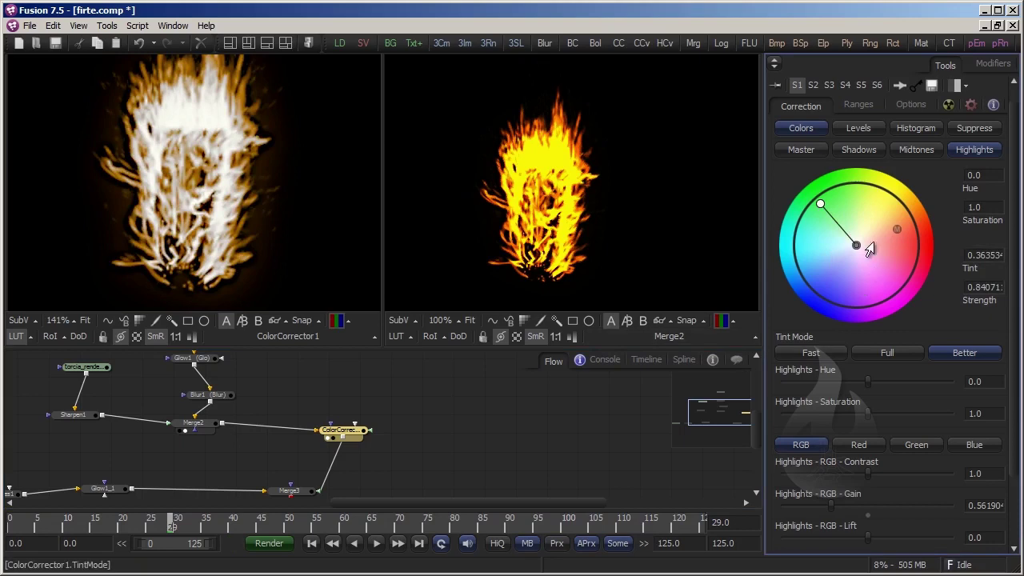
{"action": "left_click", "coordinate": [837, 209]}
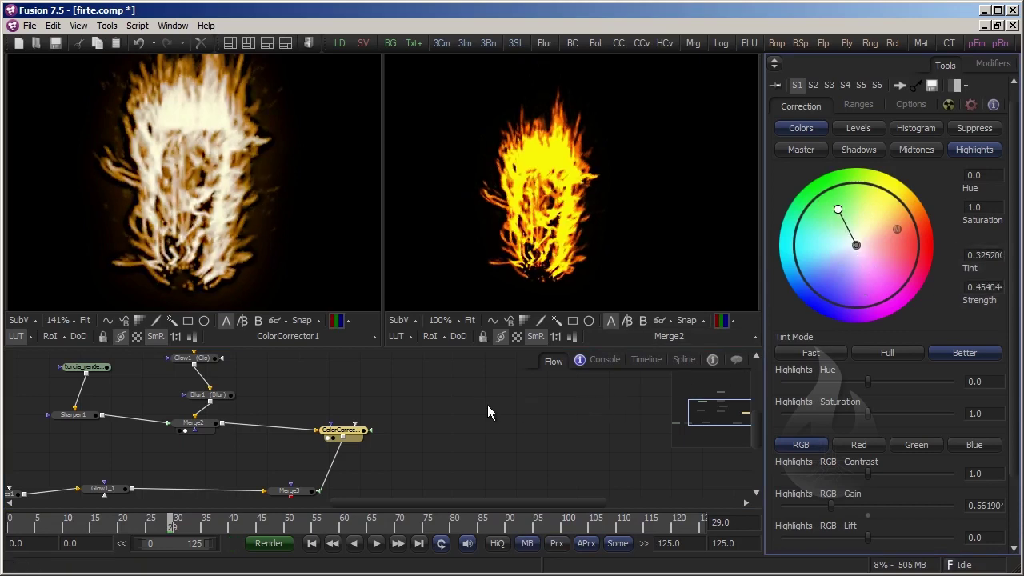
{"action": "key", "text": "ctrl+z"}
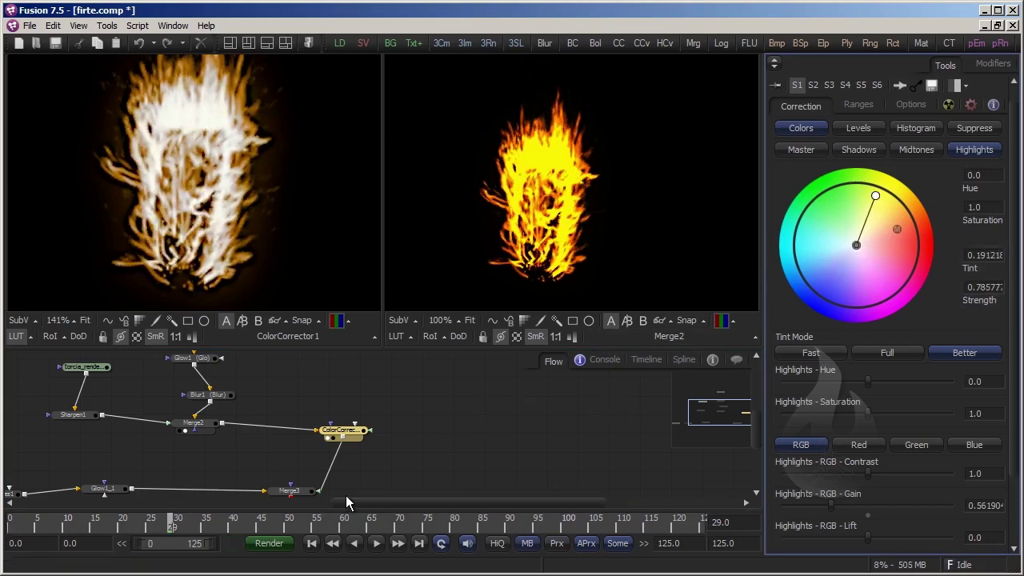
{"action": "right_click", "coordinate": [458, 429]}
{"action": "left_click", "coordinate": [428, 436]}
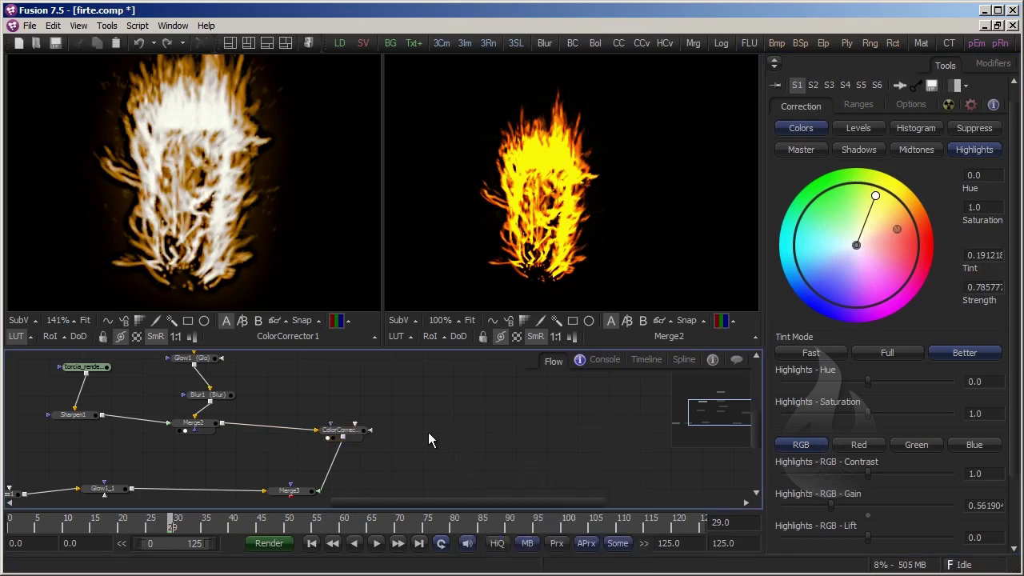
{"action": "key", "text": "ctrl+space"}
Add a Color Corrector fed by Merge2 and tint it green (Master Tint -0.64637, Strength 1.0)
{"action": "type", "text": "color"}
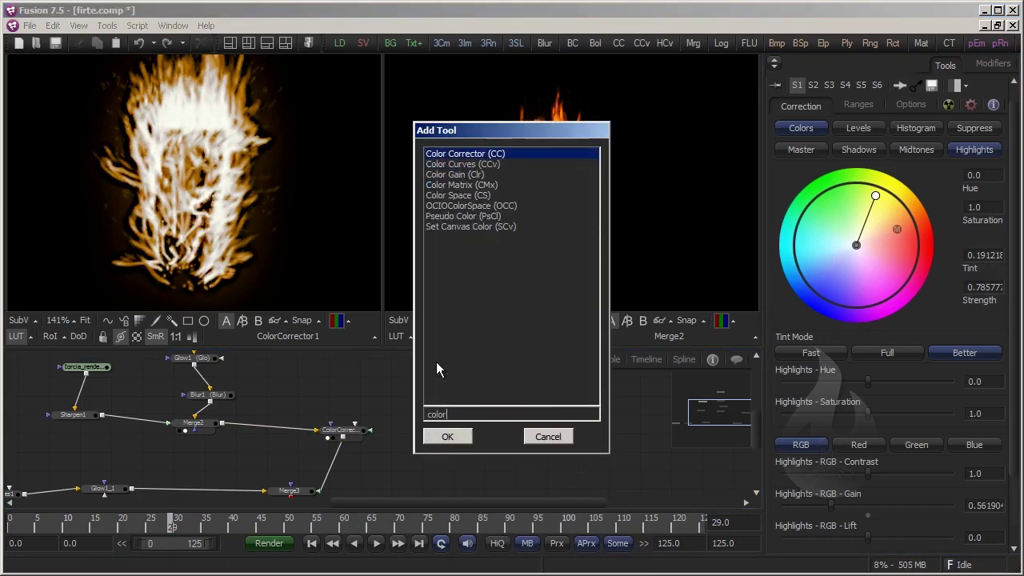
{"action": "key", "text": "Return"}
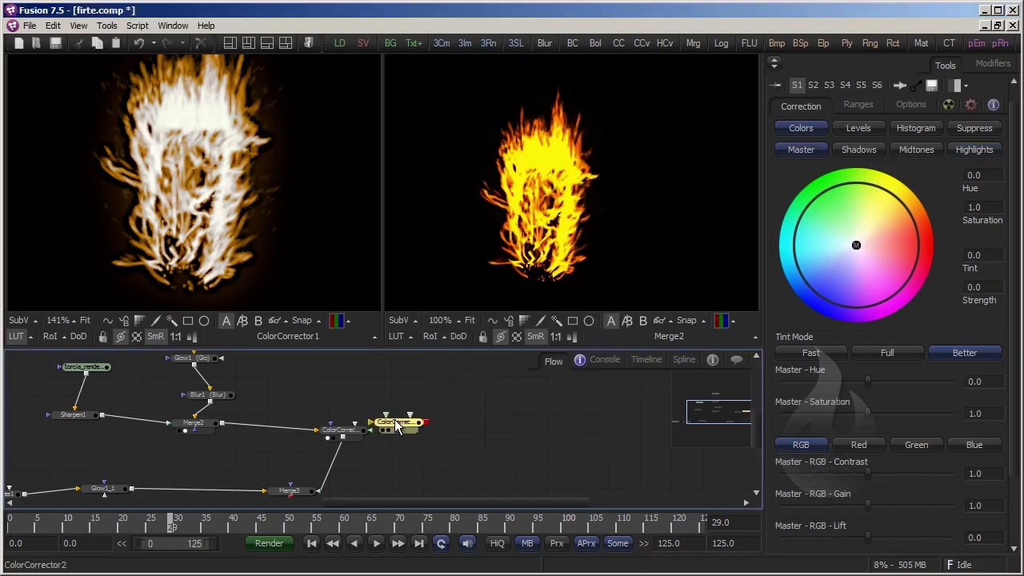
{"action": "left_click_drag", "start_coordinate": [397, 422], "coordinate": [326, 392]}
{"action": "left_click_drag", "start_coordinate": [221, 422], "coordinate": [324, 392]}
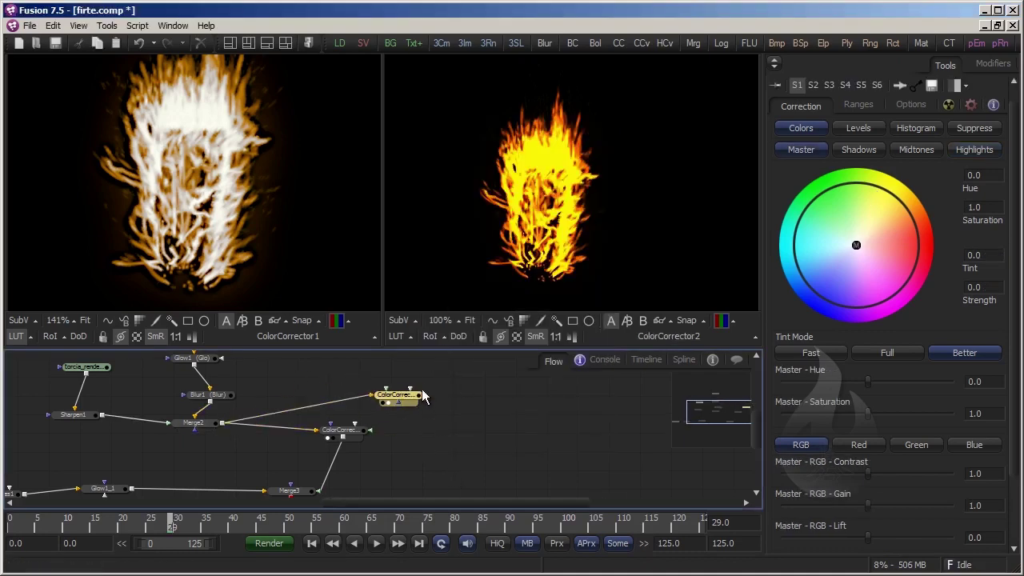
{"action": "left_click_drag", "start_coordinate": [856, 244], "coordinate": [820, 197]}
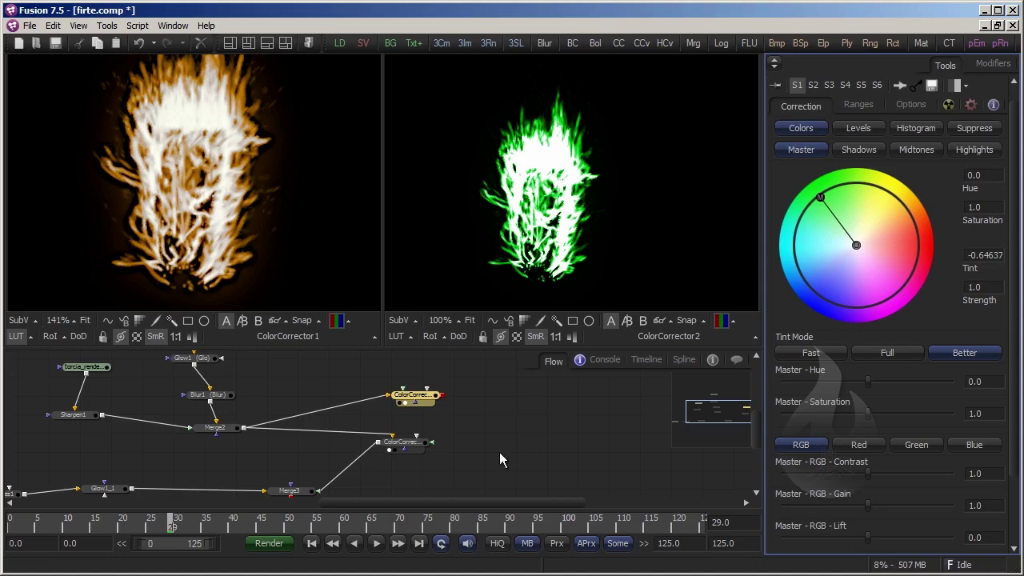
Move ColorCorrector2 out of the chain to disconnect it
{"action": "mouse_move", "coordinate": [413, 396]}
{"action": "left_mouse_down"}
{"action": "mouse_move", "coordinate": [478, 399]}
{"action": "mouse_move", "coordinate": [439, 400]}
{"action": "mouse_move", "coordinate": [377, 427]}
{"action": "left_mouse_up"}
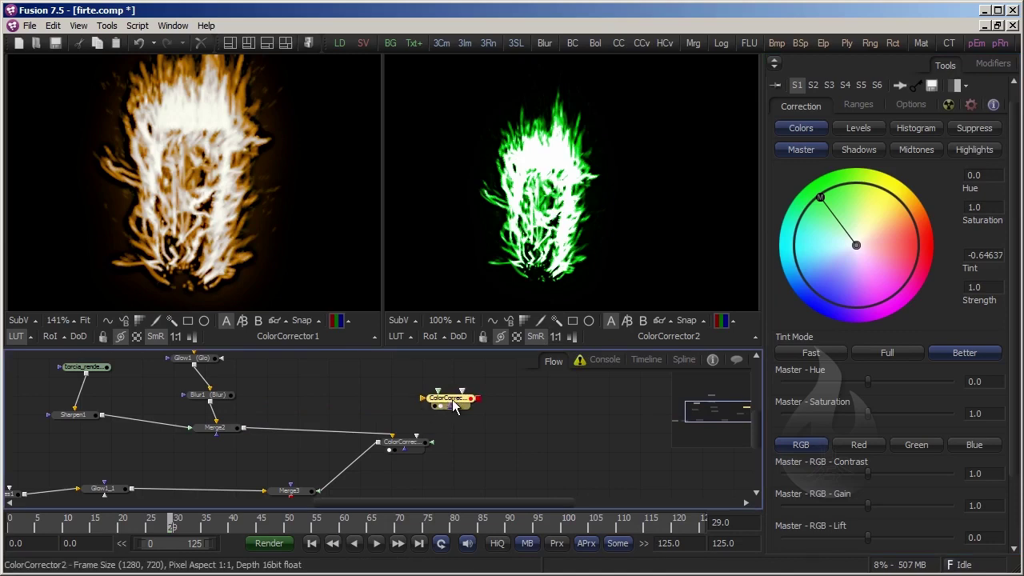
{"action": "left_click_drag", "start_coordinate": [453, 407], "coordinate": [568, 404]}
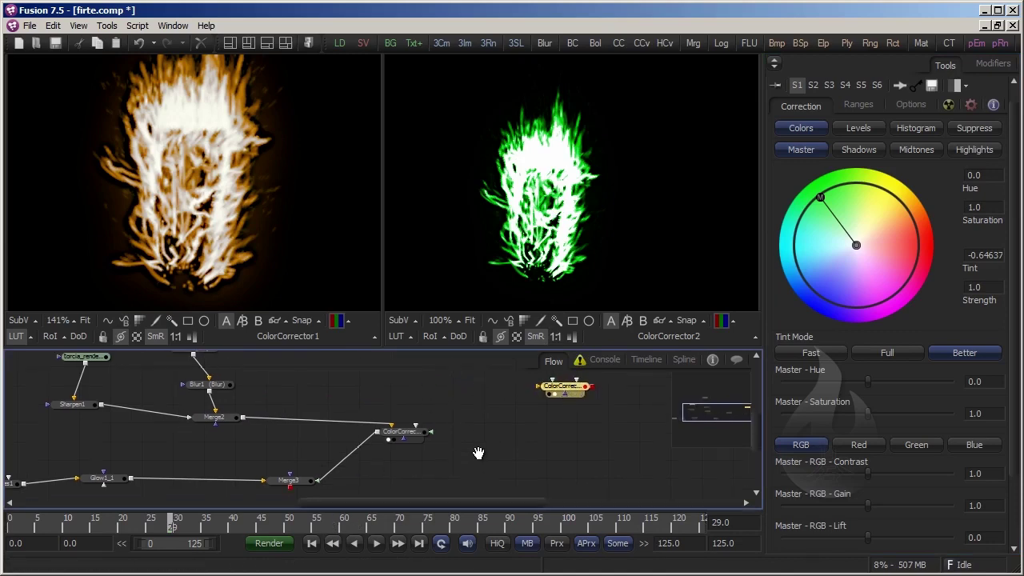
{"action": "mouse_move", "coordinate": [435, 480]}
{"action": "left_mouse_down"}
{"action": "mouse_move", "coordinate": [444, 483]}
{"action": "mouse_move", "coordinate": [365, 491]}
{"action": "left_mouse_up"}
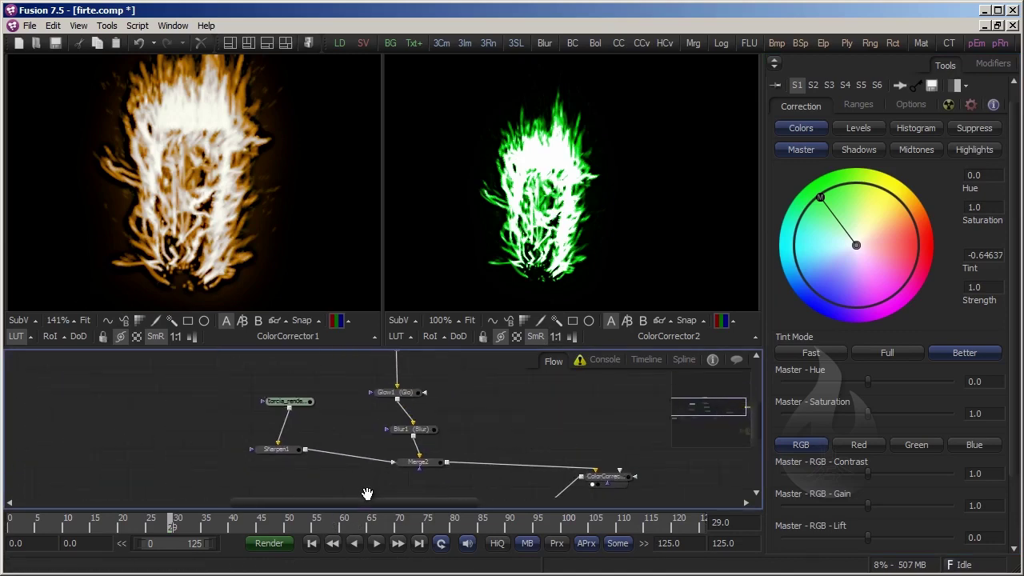
{"action": "left_click_drag", "start_coordinate": [506, 476], "coordinate": [572, 436]}
View ColorCorrector1 on the right with highlight Tint 0.161878, Strength 0.743288
{"action": "left_click", "coordinate": [572, 436]}
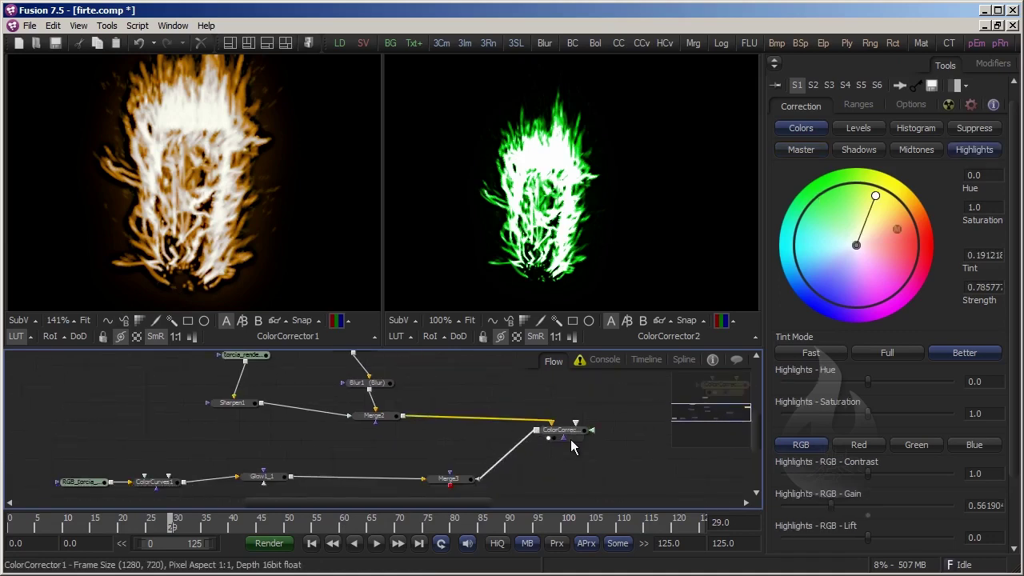
{"action": "scroll", "coordinate": [417, 447], "scroll_direction": "down", "scroll_amount": 2}
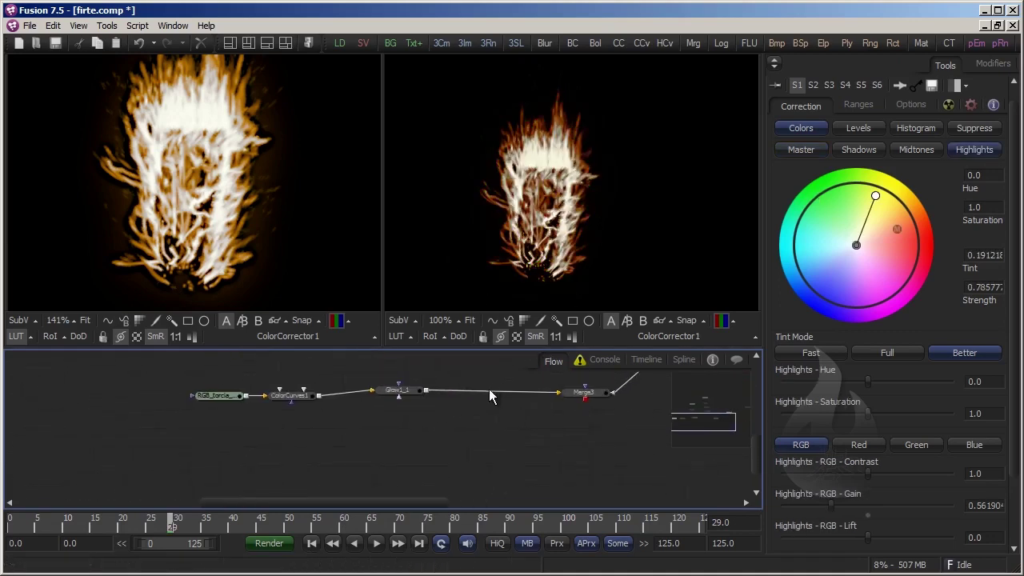
{"action": "scroll", "coordinate": [417, 448], "scroll_direction": "up", "scroll_amount": 2}
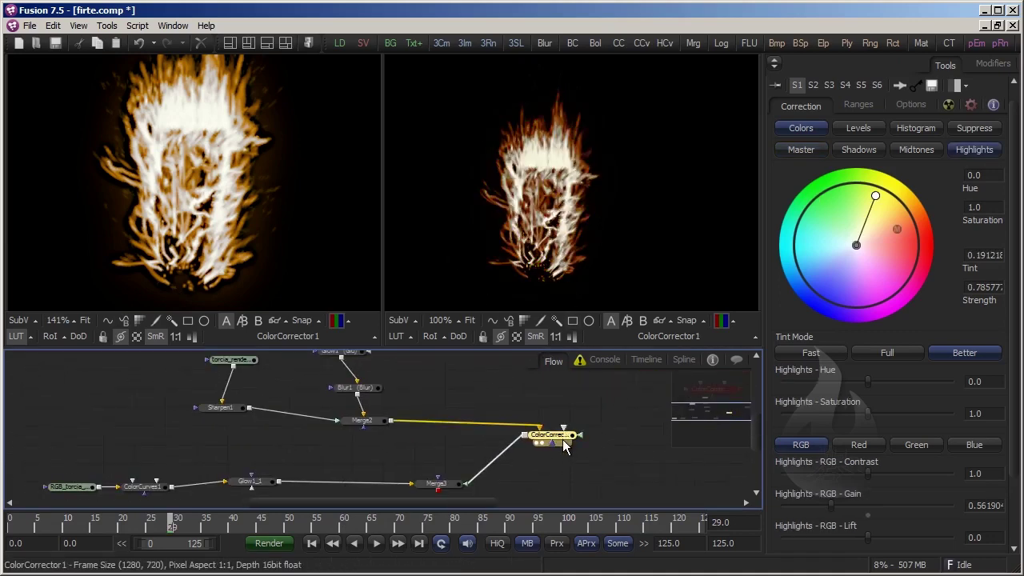
{"action": "left_click_drag", "start_coordinate": [875, 201], "coordinate": [869, 221]}
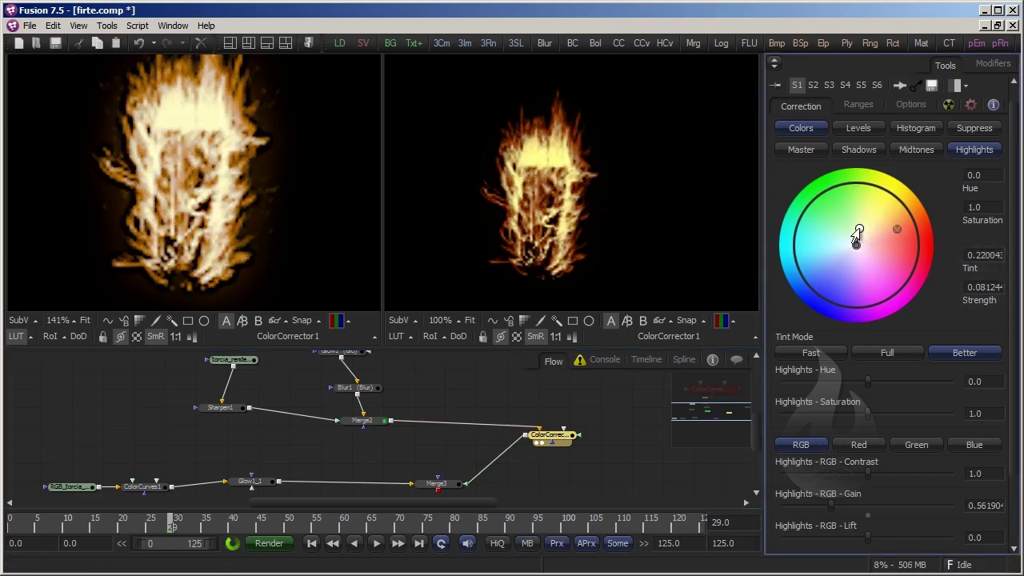
{"action": "left_click_drag", "start_coordinate": [868, 223], "coordinate": [867, 223]}
Preview the torch Loader, ColorCurves1 and Glow1_1 on the left, then show Glow1_1's controls
{"action": "left_click", "coordinate": [70, 486]}
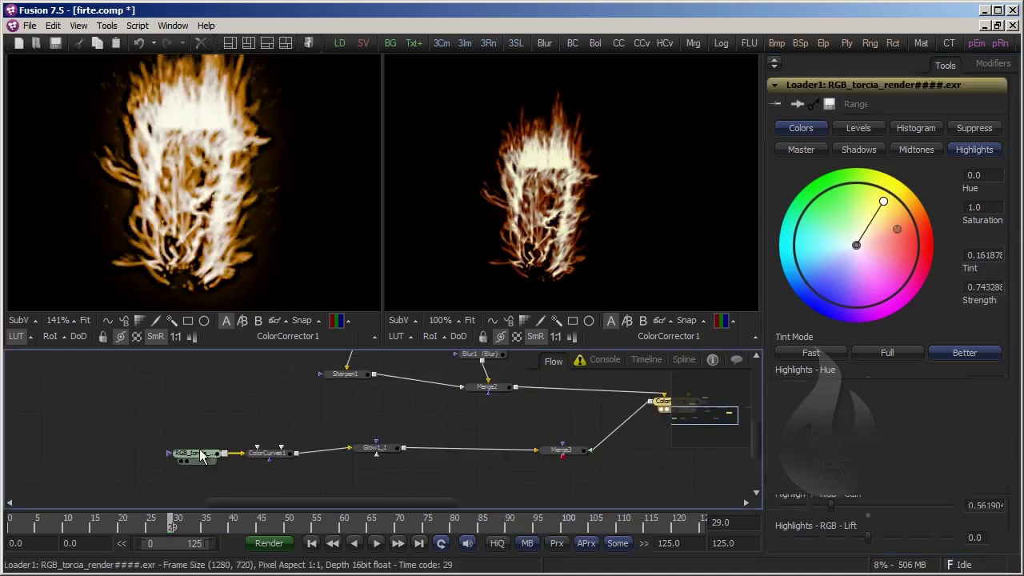
{"action": "key", "text": "1"}
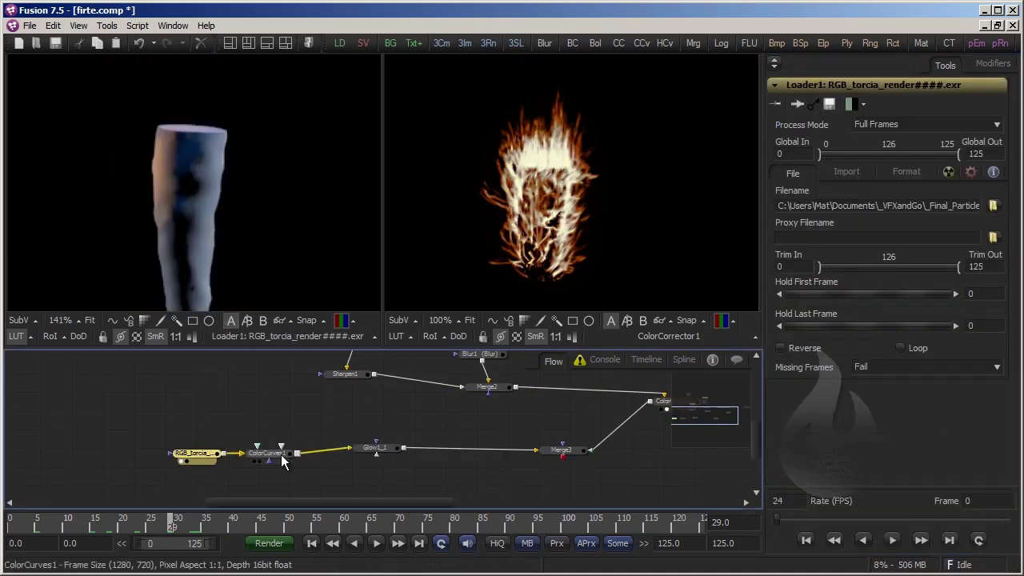
{"action": "left_click_drag", "start_coordinate": [268, 453], "coordinate": [294, 157]}
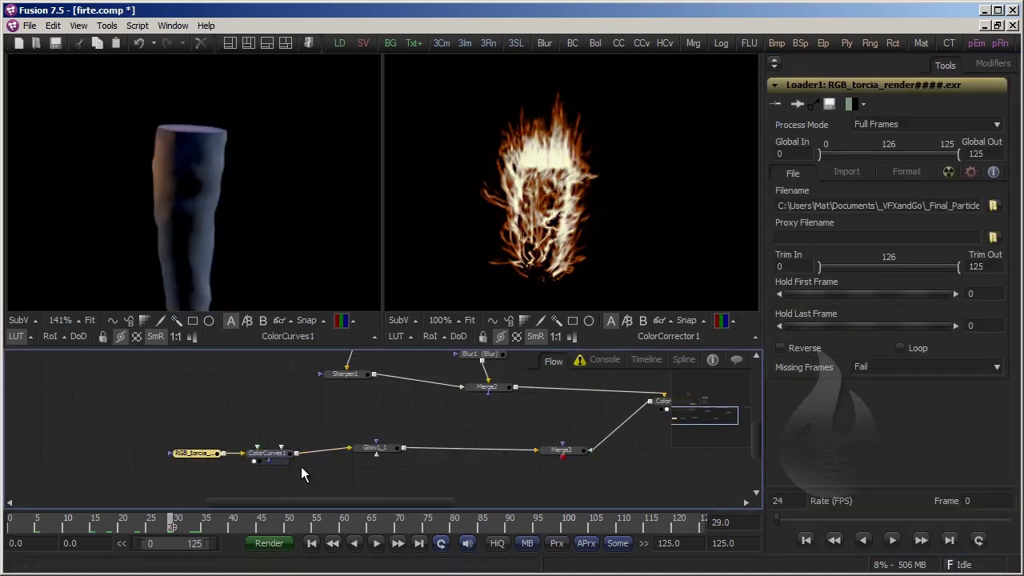
{"action": "left_click_drag", "start_coordinate": [390, 455], "coordinate": [293, 168]}
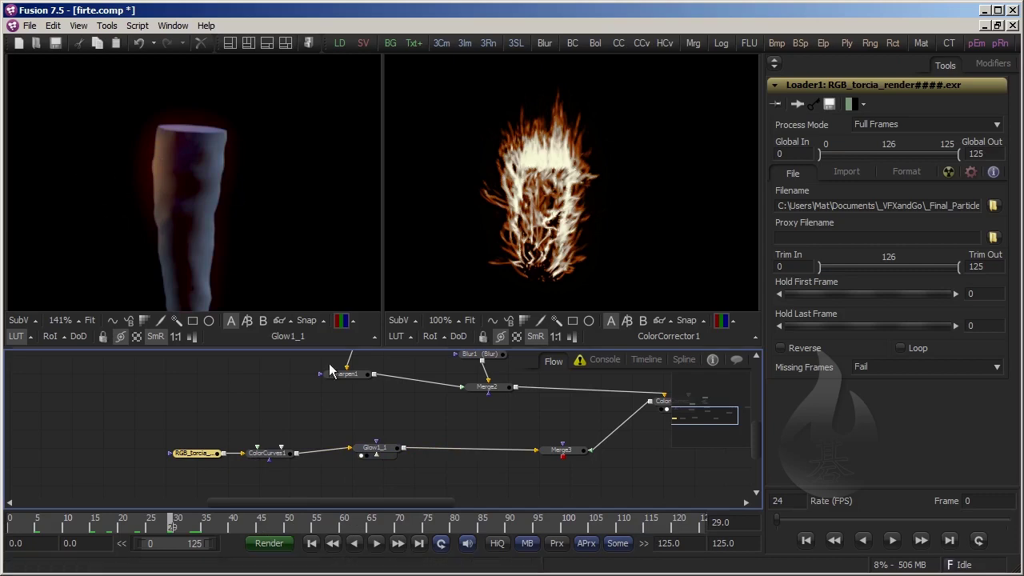
{"action": "left_click", "coordinate": [382, 453]}
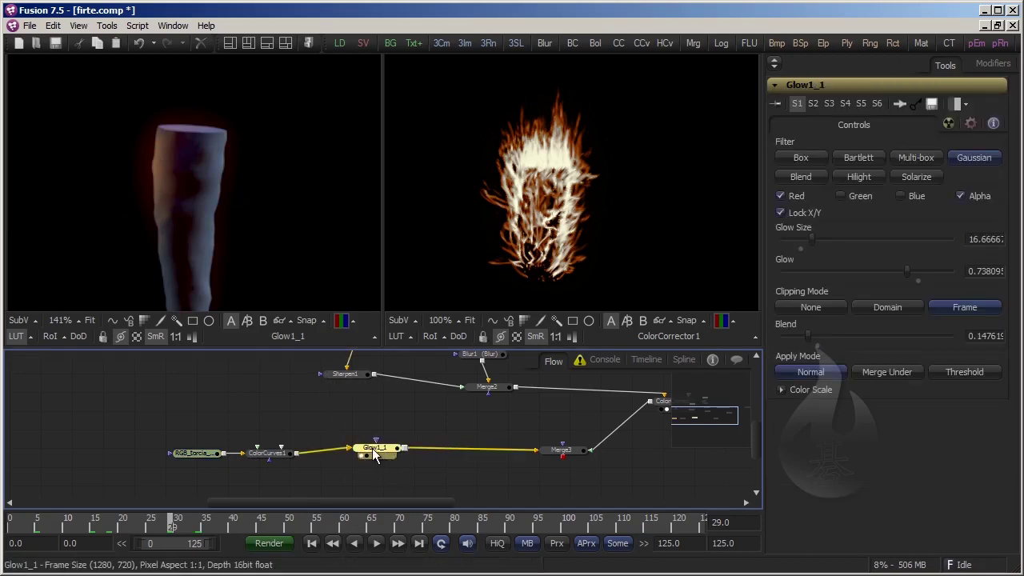
Wire ColorCurves1 directly into Merge3, bypassing Glow1_1
{"action": "left_click_drag", "start_coordinate": [372, 448], "coordinate": [402, 456]}
{"action": "right_click", "coordinate": [403, 456]}
{"action": "mouse_move", "coordinate": [423, 451]}
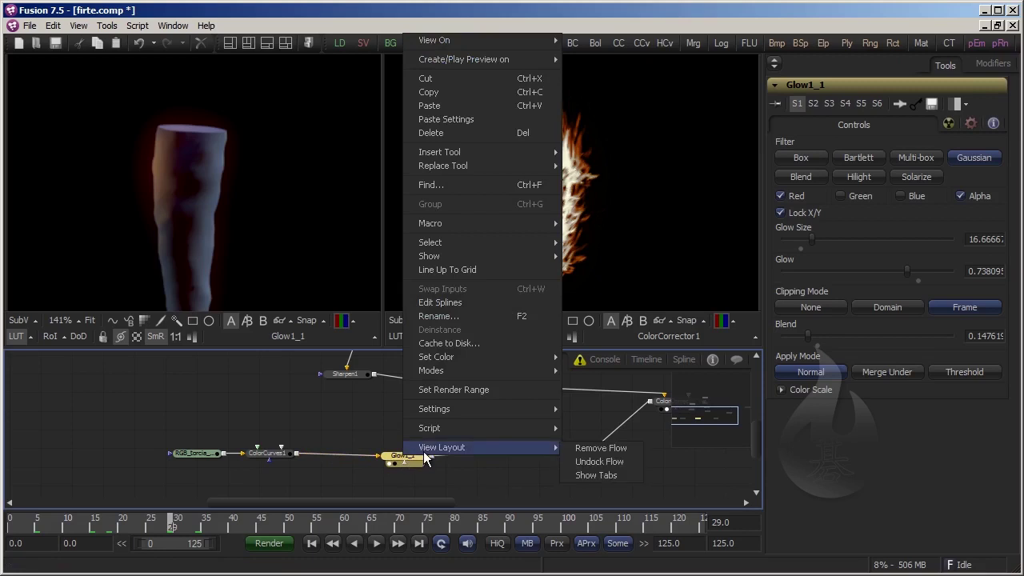
{"action": "key", "text": "Escape"}
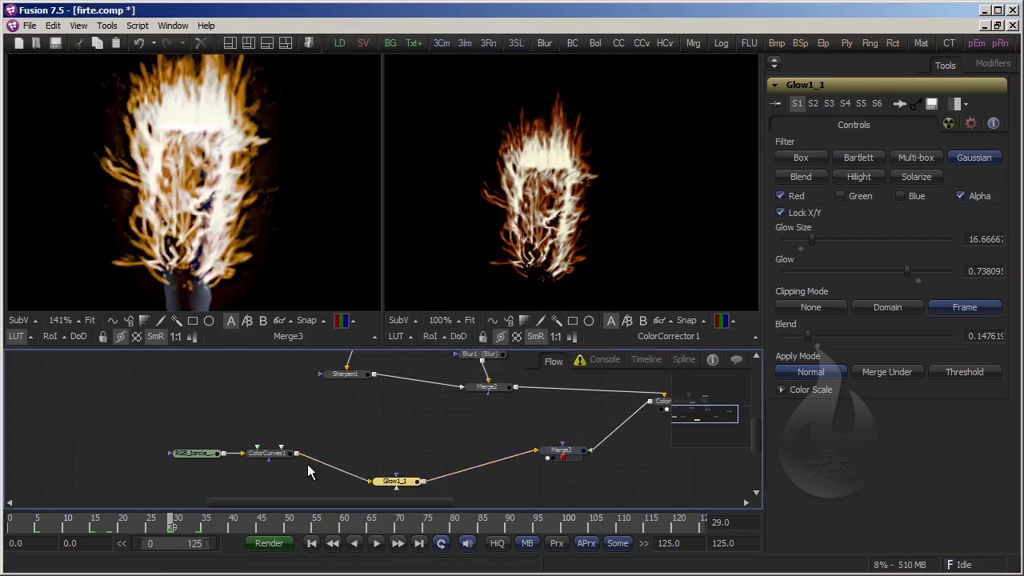
{"action": "left_click_drag", "start_coordinate": [295, 453], "coordinate": [536, 451]}
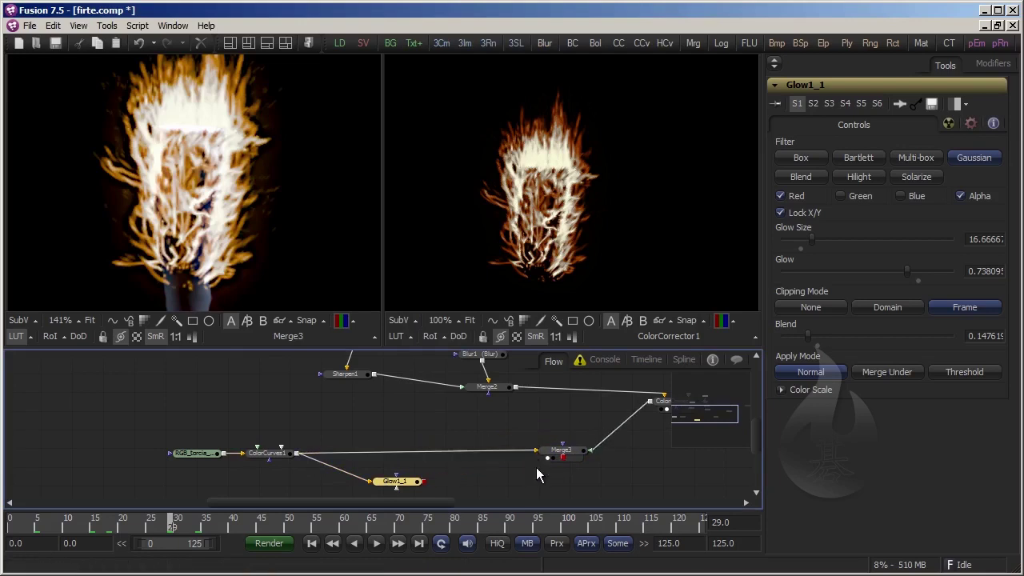
{"action": "left_click", "coordinate": [570, 450]}
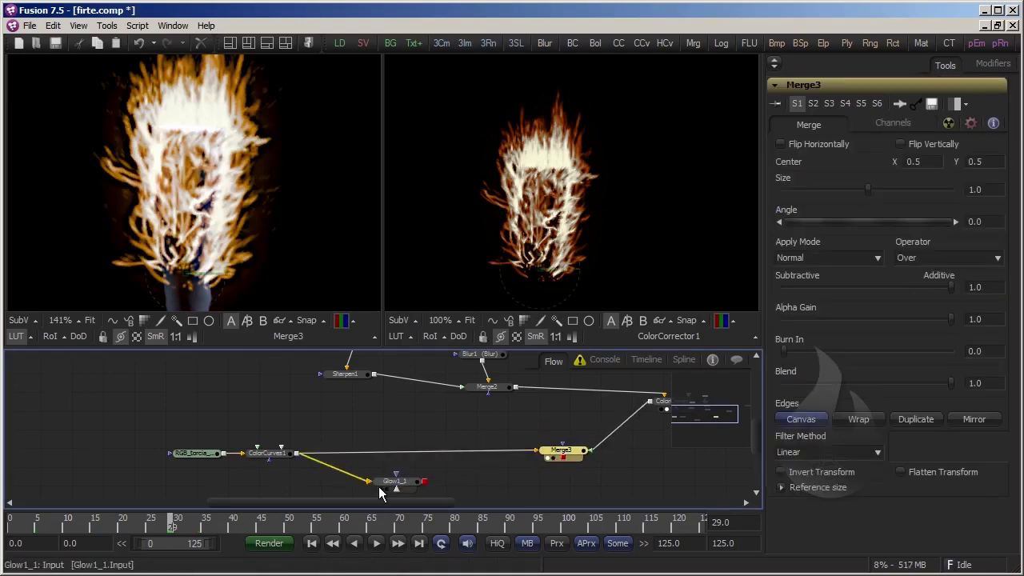
Preview Merge3 in the left viewer and position the fire over the torch top
{"action": "left_click_drag", "start_coordinate": [266, 453], "coordinate": [113, 189]}
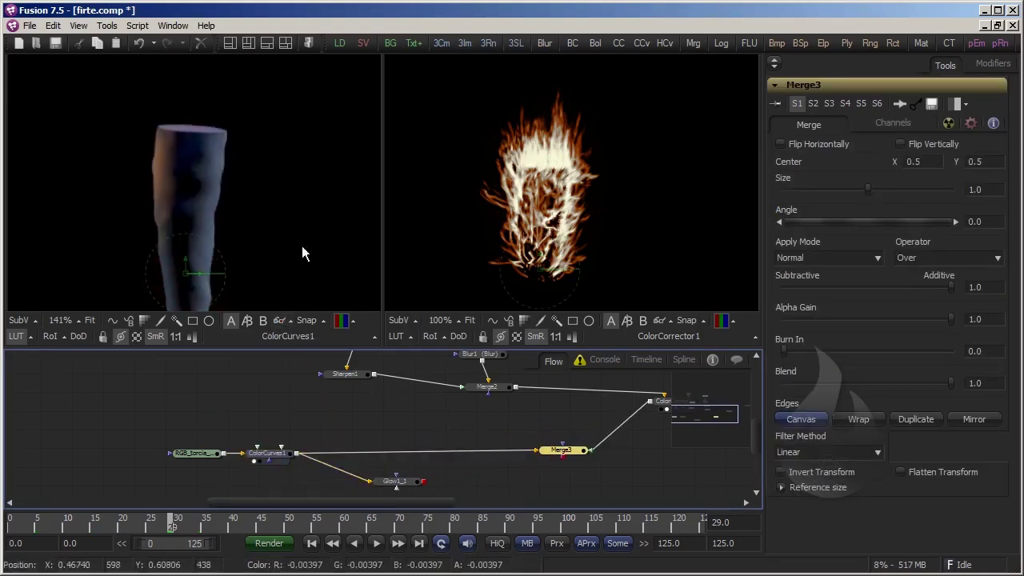
{"action": "left_click_drag", "start_coordinate": [562, 450], "coordinate": [292, 179]}
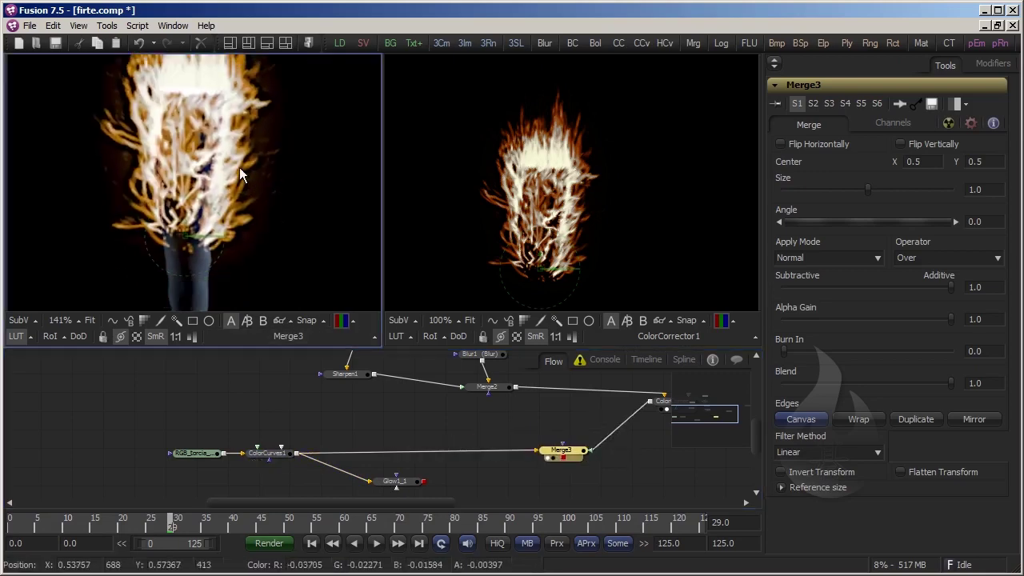
{"action": "left_click_drag", "start_coordinate": [194, 236], "coordinate": [203, 156]}
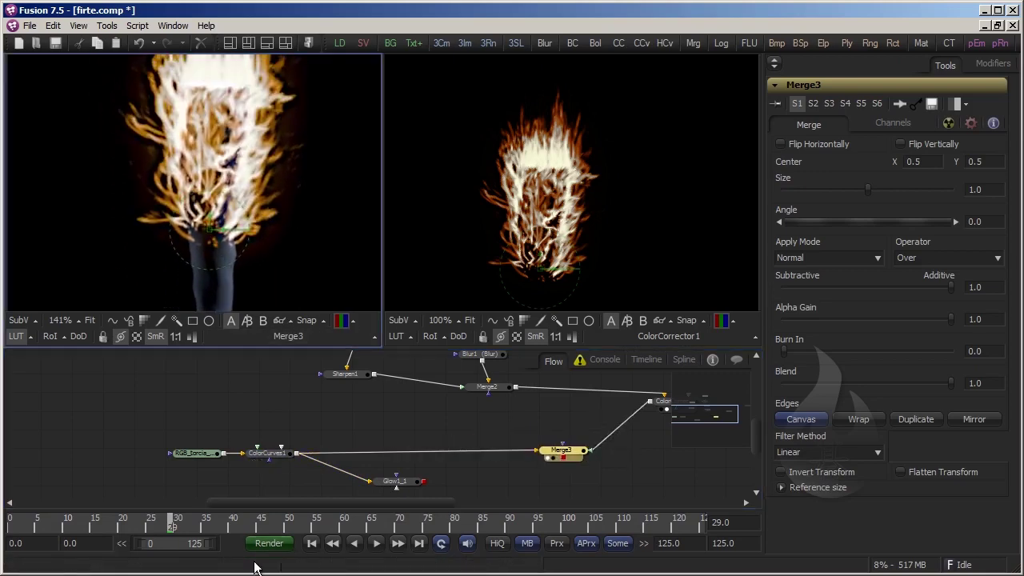
{"action": "left_click_drag", "start_coordinate": [107, 529], "coordinate": [272, 530]}
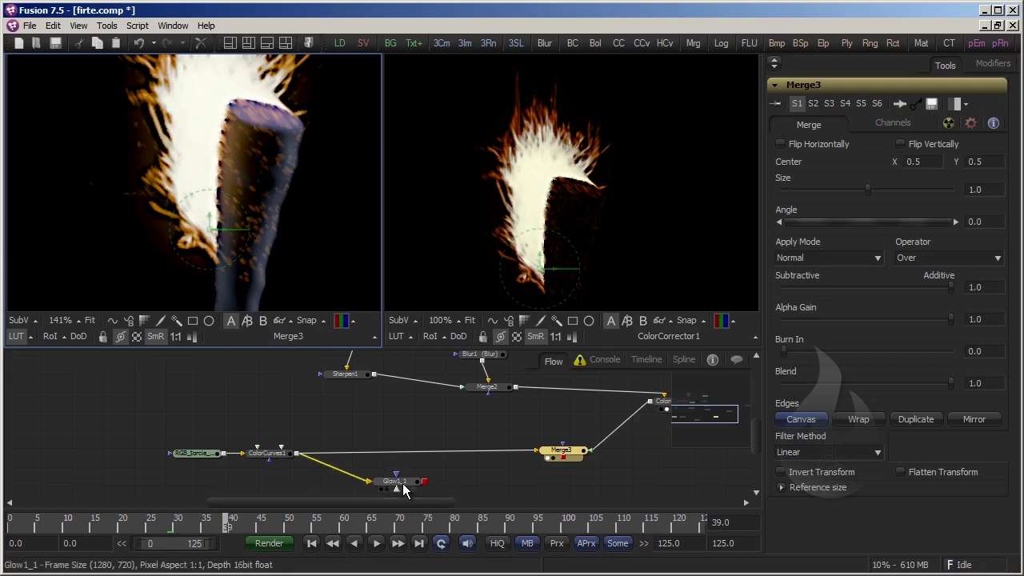
Reconnect Glow1_1 into Merge3 in place of ColorCurves1
{"action": "left_click_drag", "start_coordinate": [396, 481], "coordinate": [432, 460]}
{"action": "left_click", "coordinate": [568, 429]}
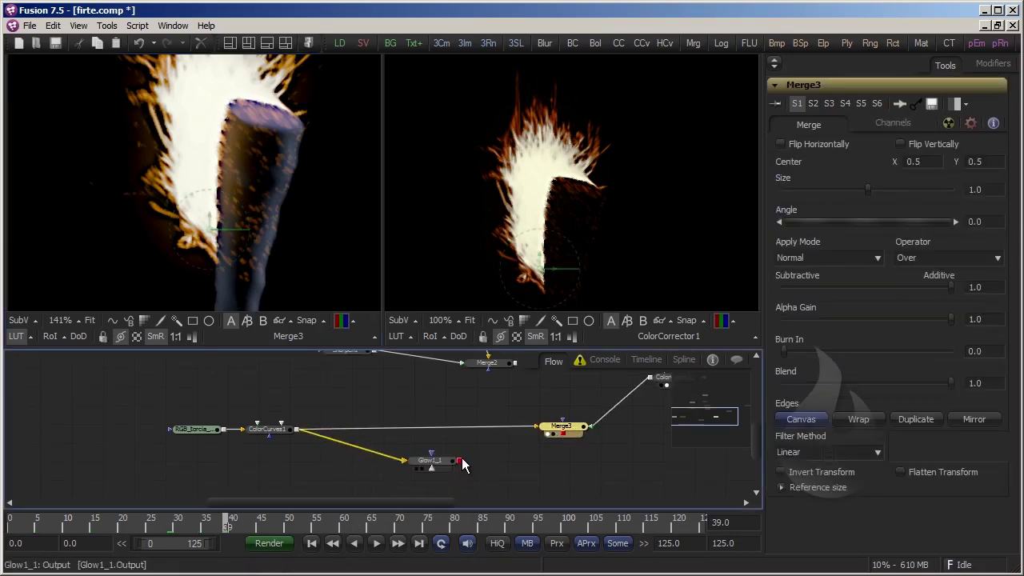
{"action": "left_click_drag", "start_coordinate": [461, 464], "coordinate": [535, 428]}
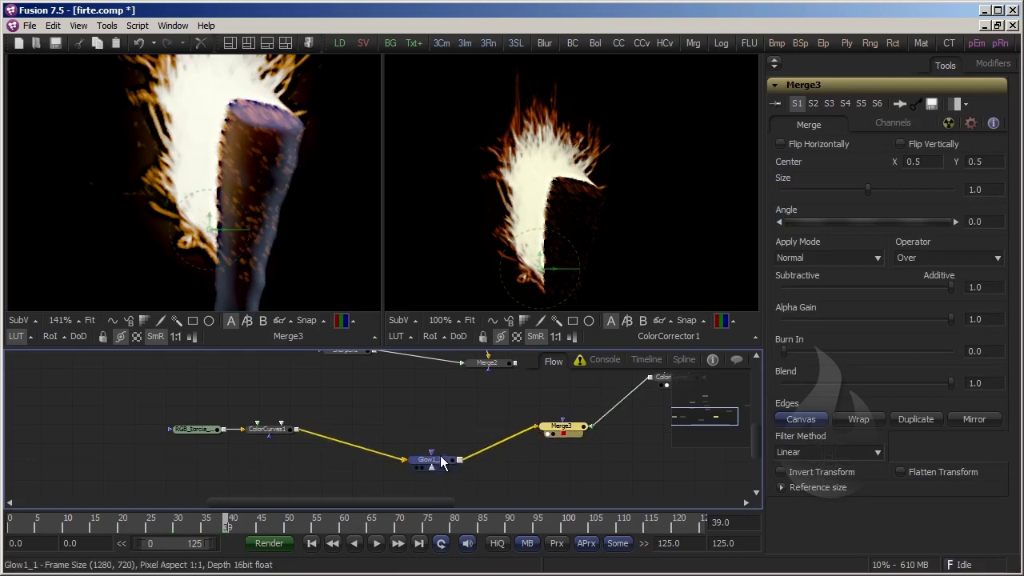
Preview Glow1_1, then Merge3, and zoom out to show the full frame
{"action": "left_click_drag", "start_coordinate": [440, 462], "coordinate": [334, 257]}
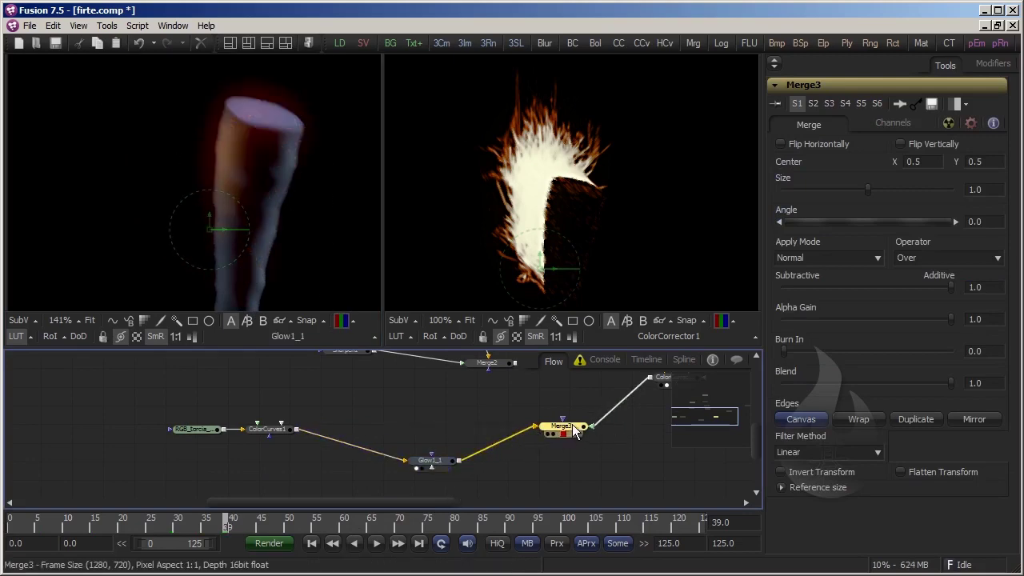
{"action": "left_click_drag", "start_coordinate": [572, 426], "coordinate": [296, 222]}
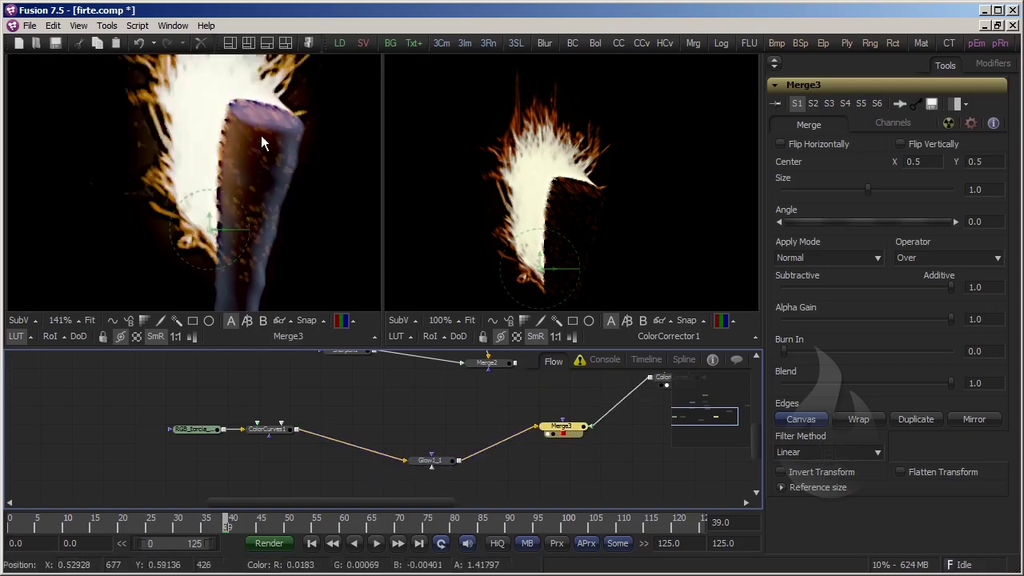
{"action": "left_click", "coordinate": [244, 210]}
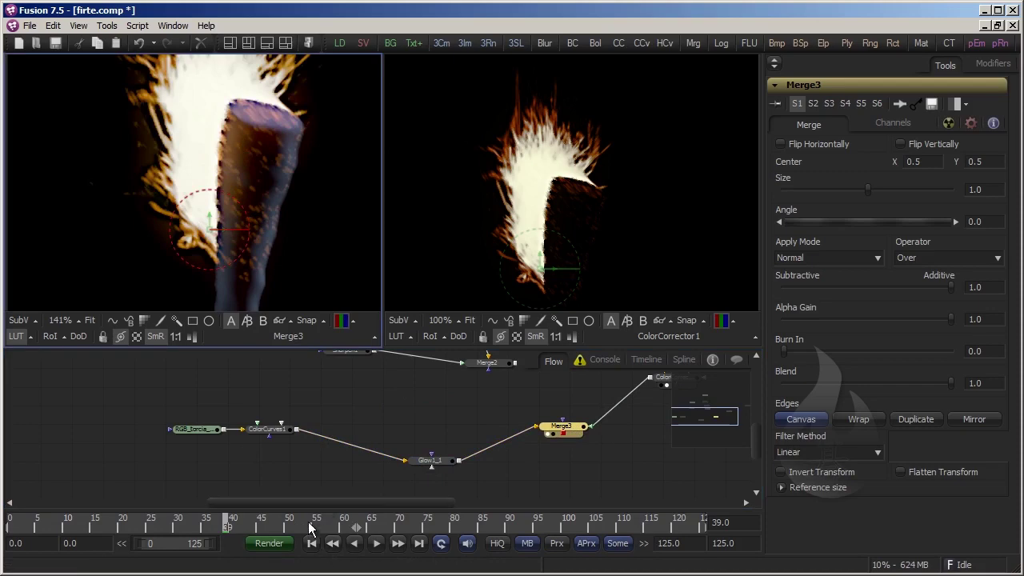
{"action": "scroll", "coordinate": [264, 196], "scroll_direction": "down", "scroll_amount": 2}
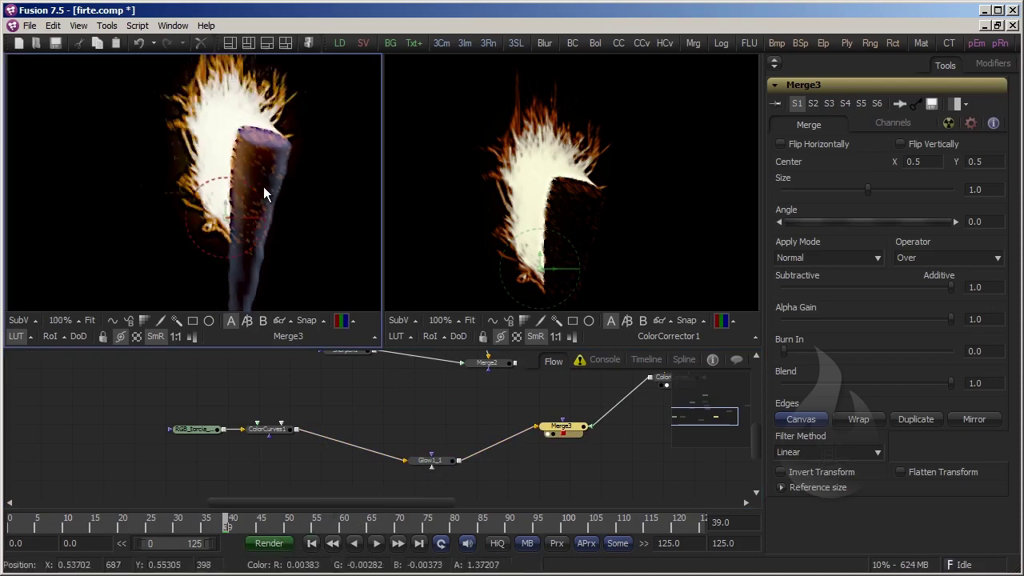
{"action": "scroll", "coordinate": [240, 198], "scroll_direction": "down", "scroll_amount": 2}
{"action": "scroll", "coordinate": [143, 206], "scroll_direction": "down", "scroll_amount": 2}
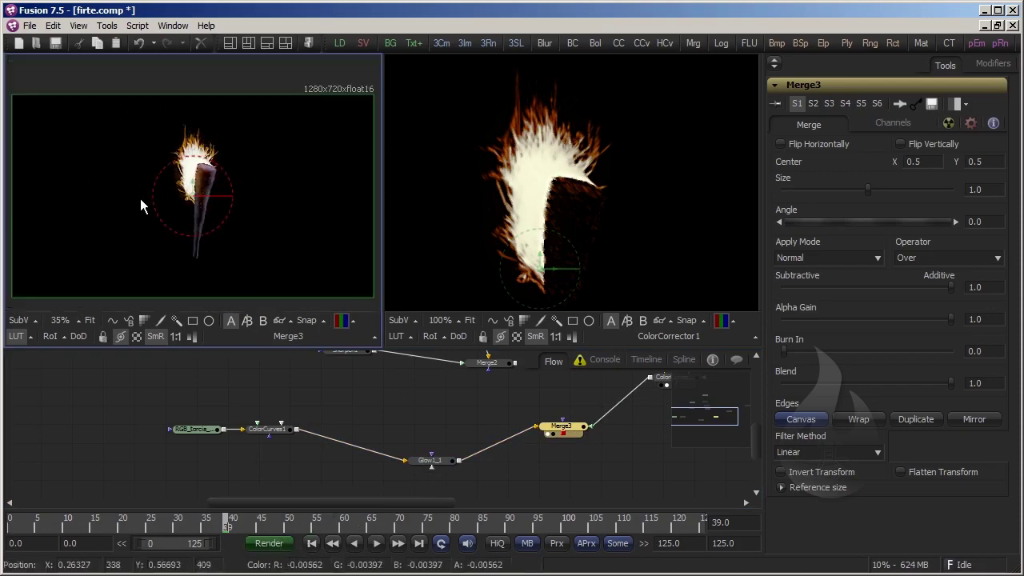
Enlarge the Merge3 composite into a single viewer and scrub forward to frame 75
{"action": "left_click", "coordinate": [230, 43]}
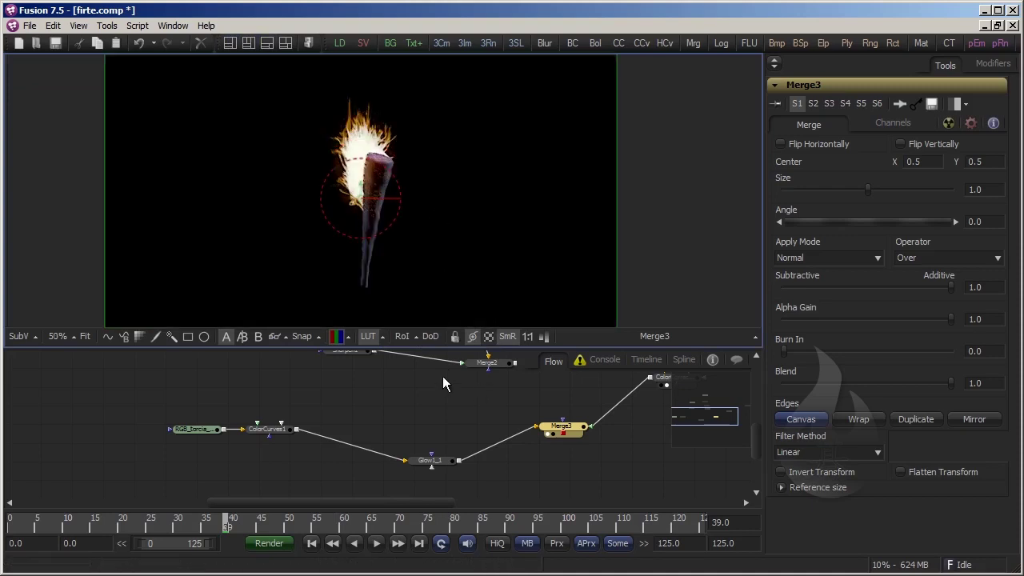
{"action": "left_click_drag", "start_coordinate": [331, 501], "coordinate": [385, 502]}
{"action": "left_click_drag", "start_coordinate": [447, 344], "coordinate": [448, 420]}
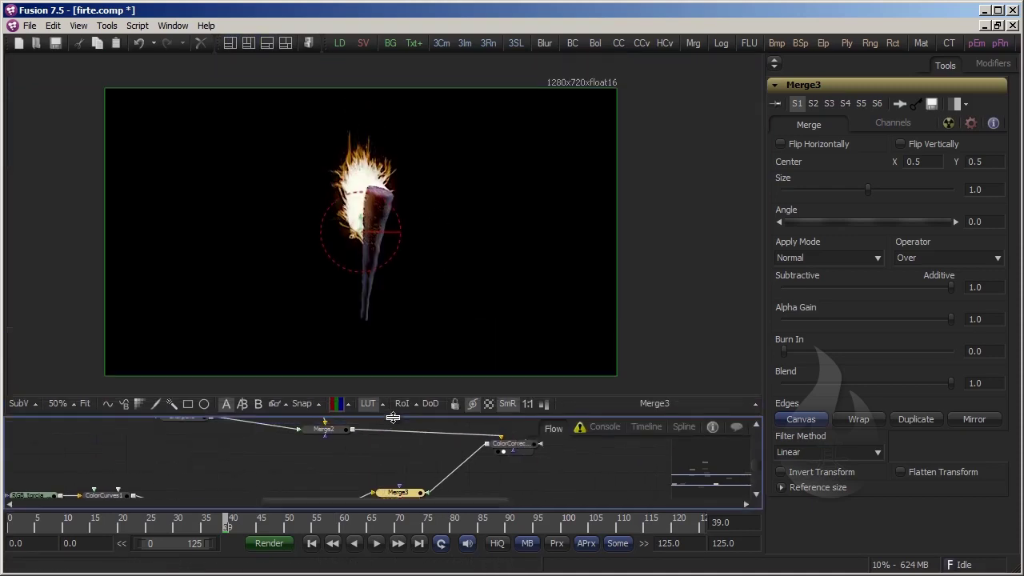
{"action": "left_click_drag", "start_coordinate": [103, 524], "coordinate": [346, 528]}
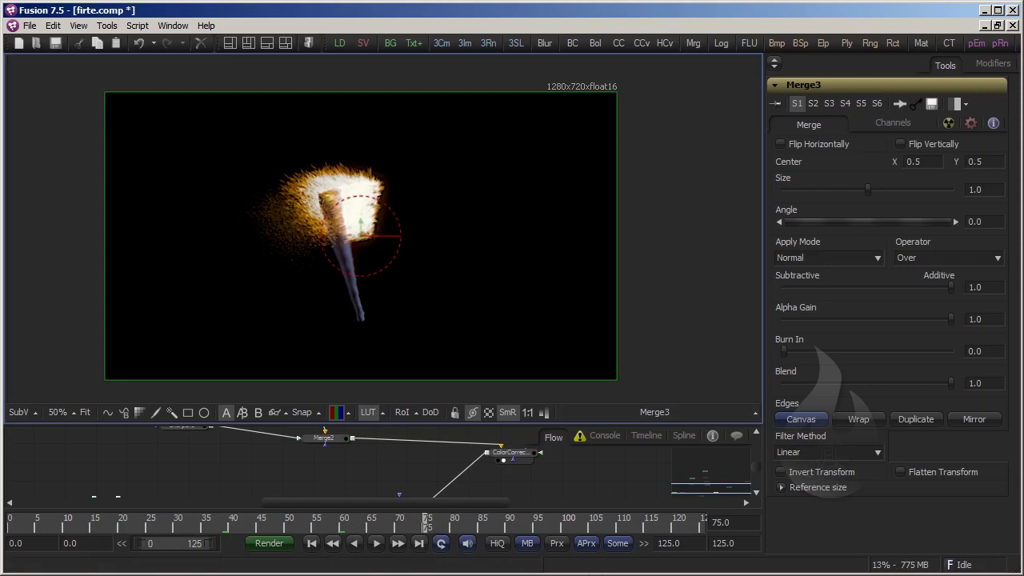
Check the burning torch at frames 97 and 108, then start playback of the composite
{"action": "left_click", "coordinate": [548, 524]}
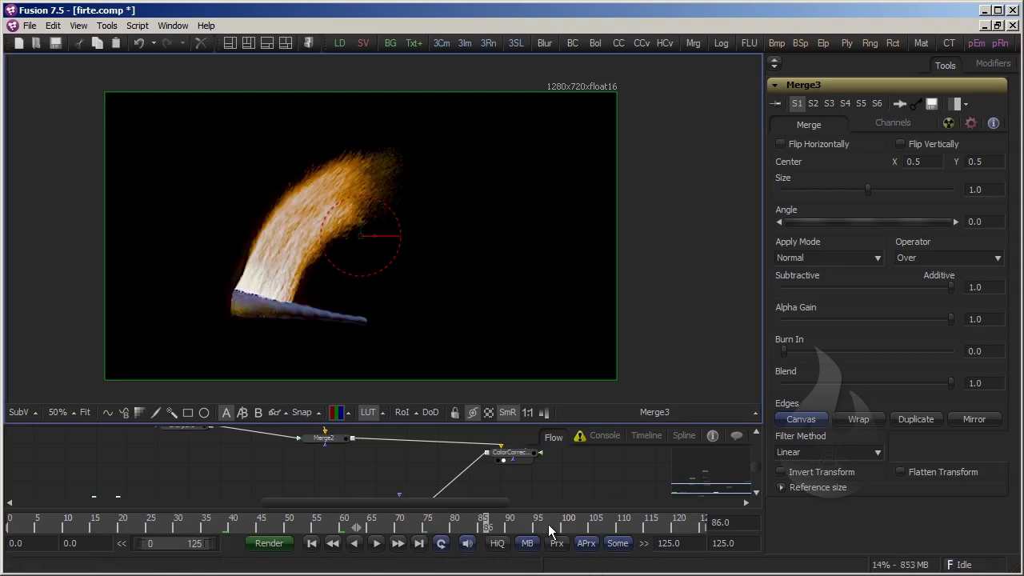
{"action": "left_click", "coordinate": [610, 526]}
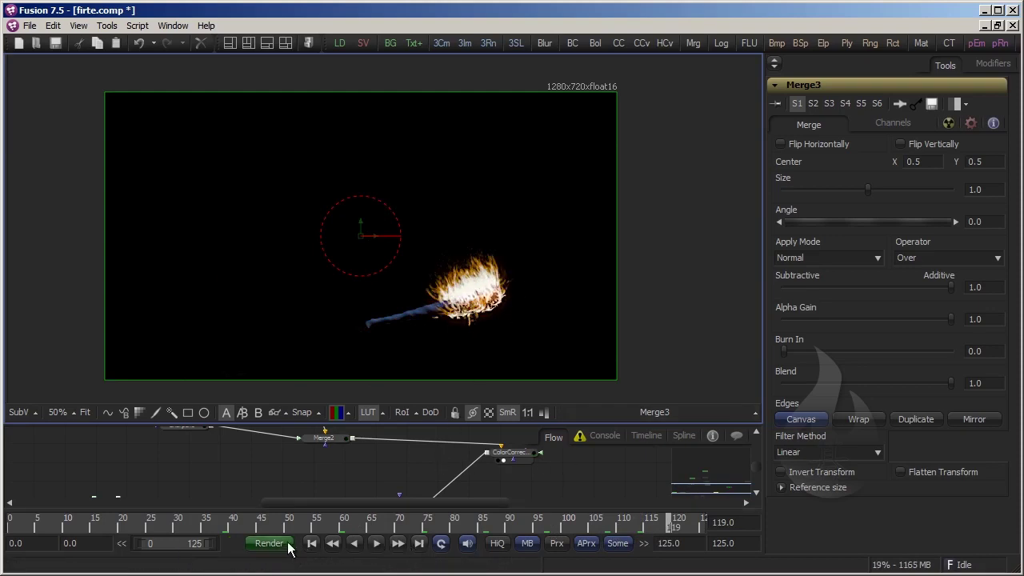
{"action": "left_click", "coordinate": [375, 545]}
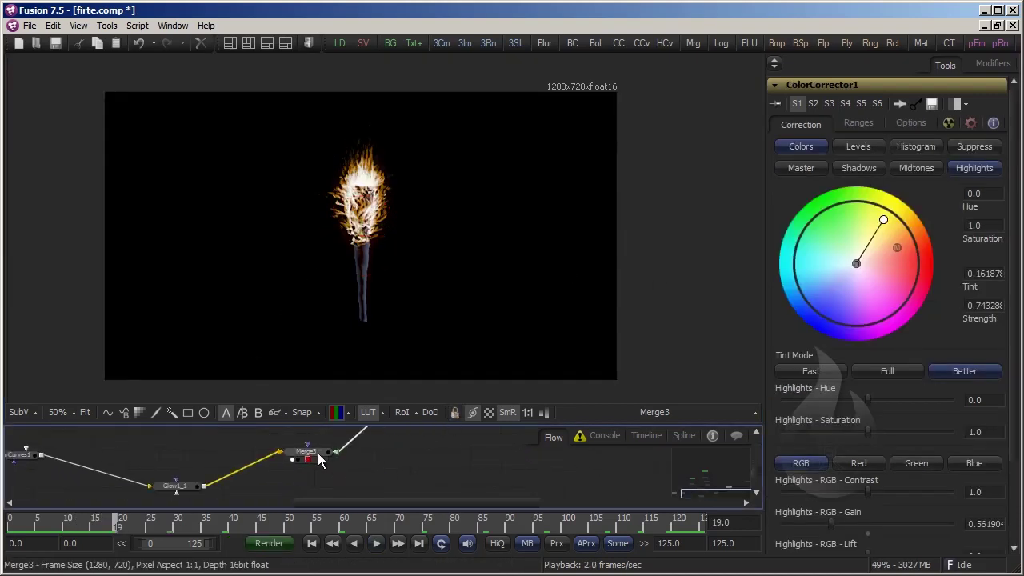
Reselect Merge3 to show its settings and restart playback of the torch composite
{"action": "left_click", "coordinate": [311, 460]}
{"action": "left_click", "coordinate": [377, 544]}
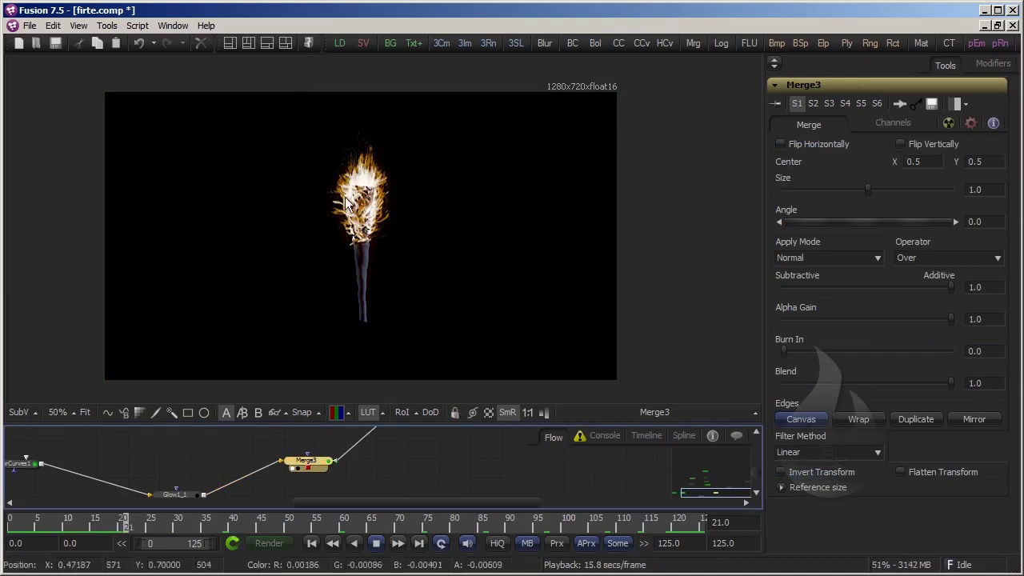